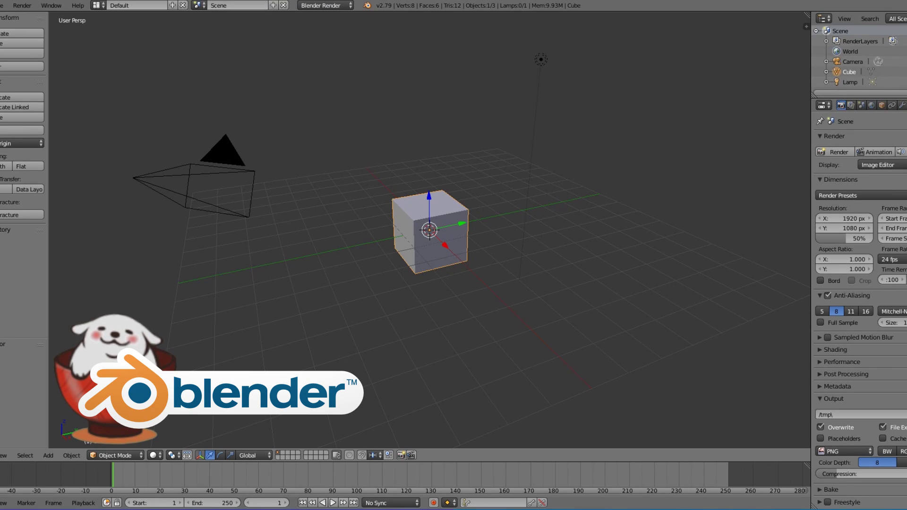
Delete the default cube and add a UV sphere in its place.
key("x")
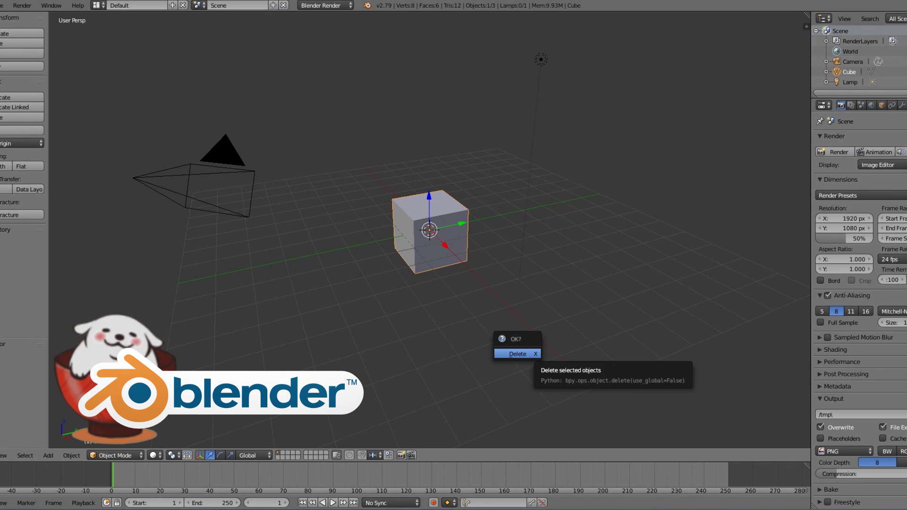
left_click(518, 354)
key("shift+a")
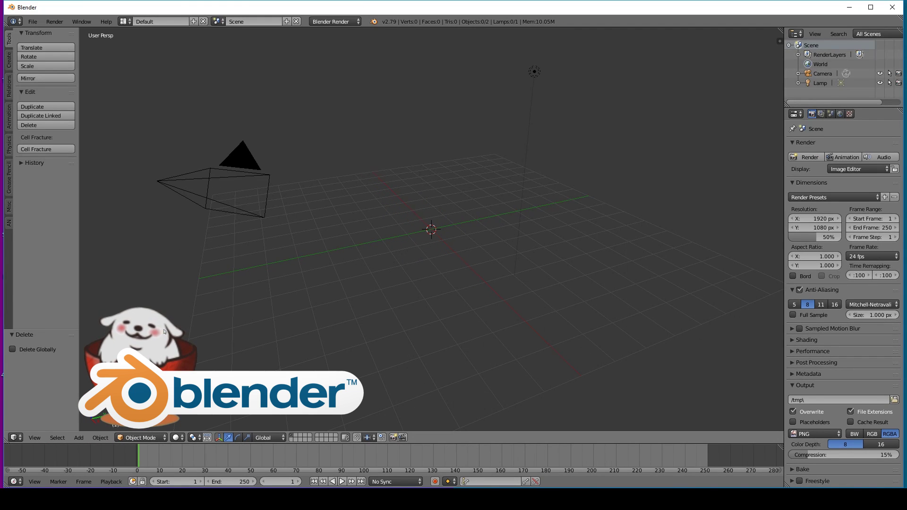
key("shift+a")
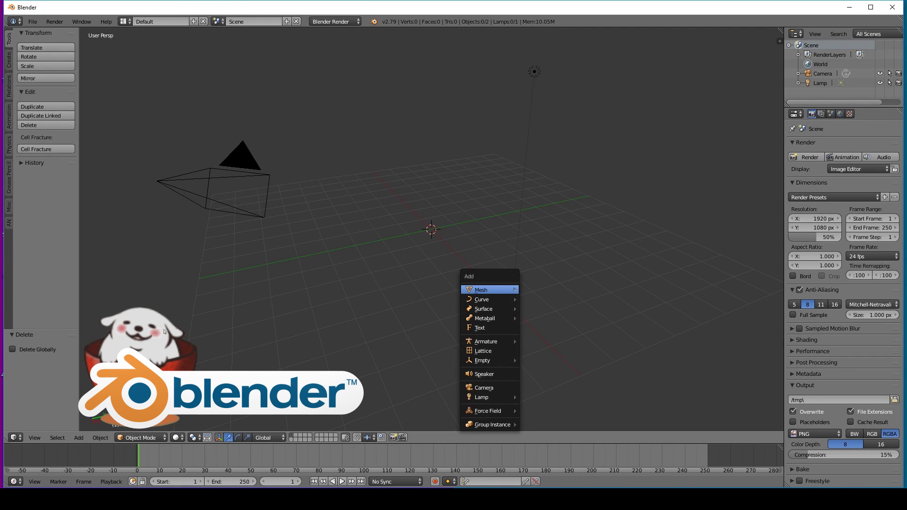
key("Right")
key("Down")
key("Down")
key("Down")
key("Return")
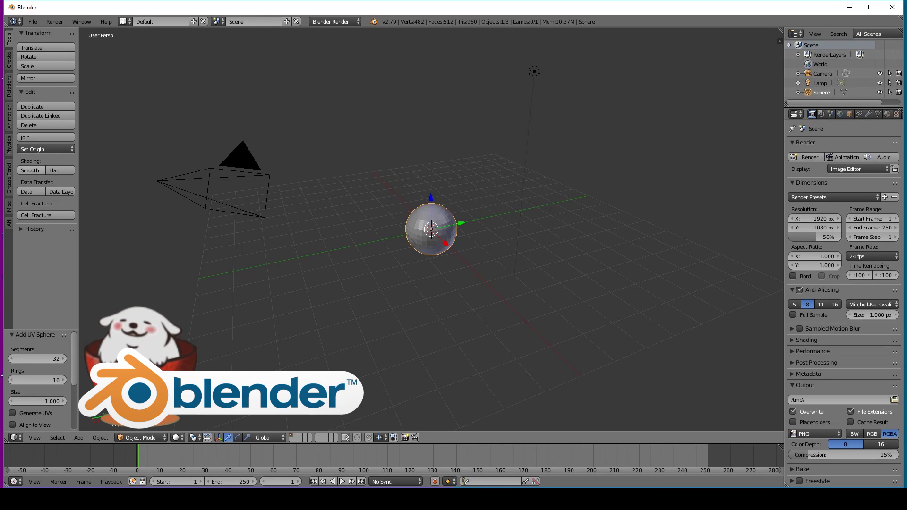
Shade the sphere smooth and give it a new material.
left_click(30, 170)
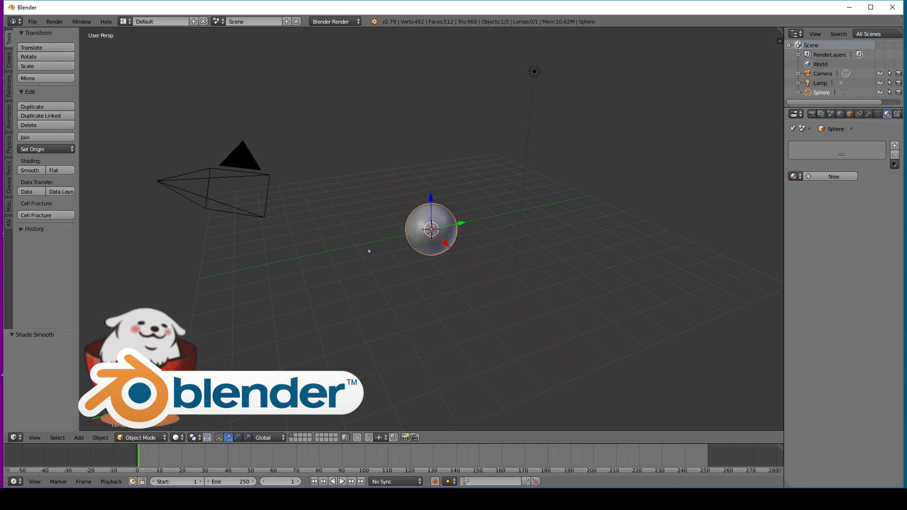
left_click(334, 22)
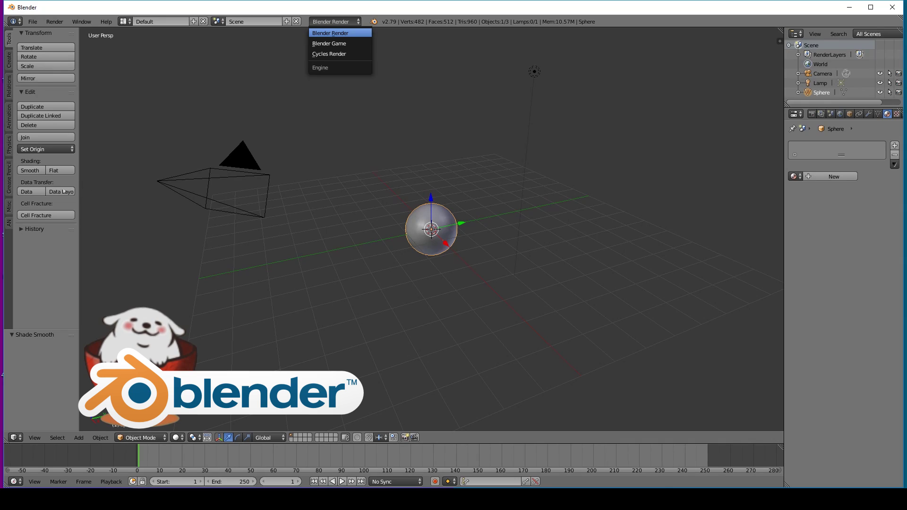
left_click(331, 273)
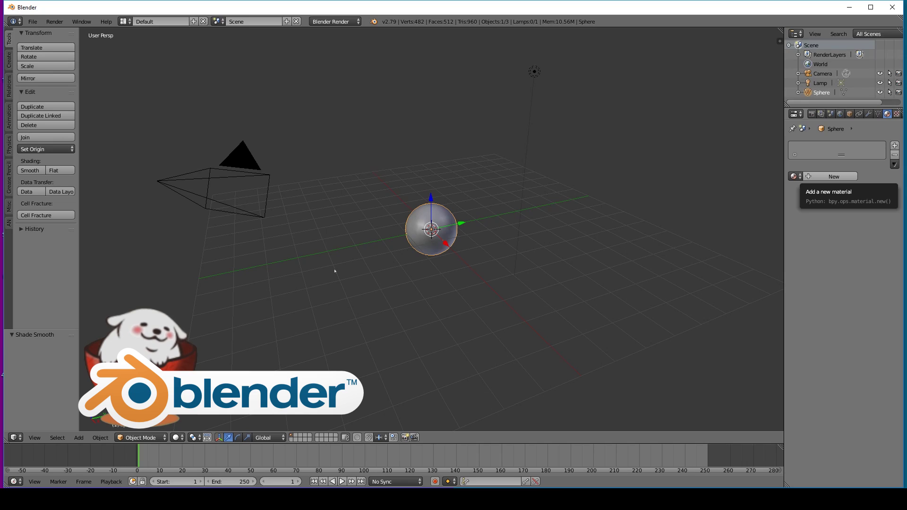
left_click(834, 176)
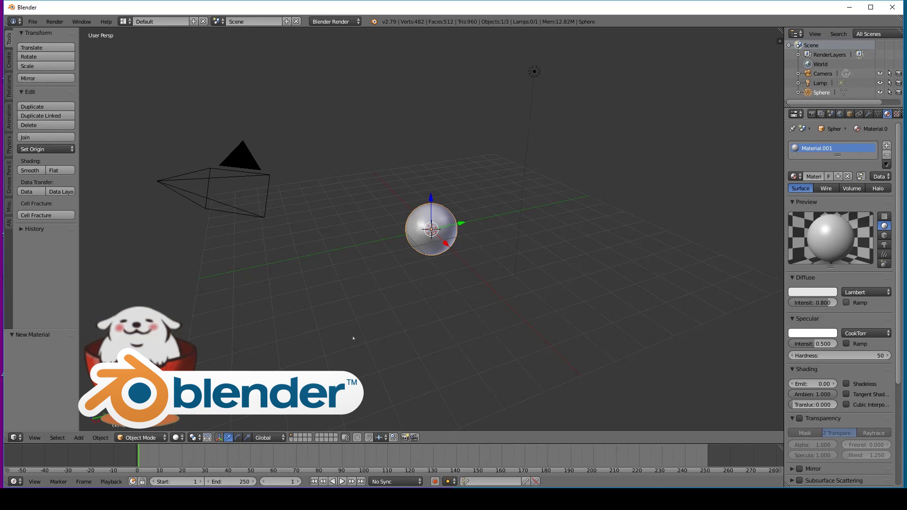
Enable the material's diffuse color ramp and make its first stop opaque black at position 0.406.
left_click(846, 302)
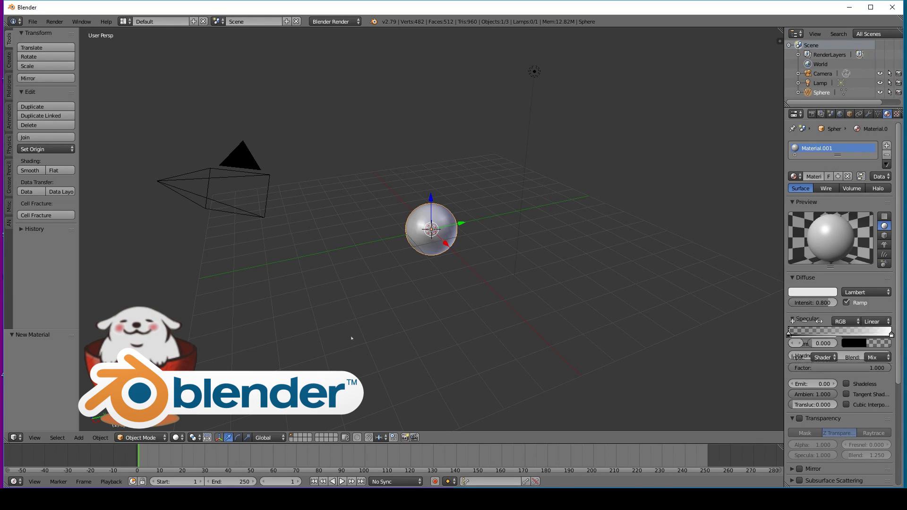
mouse_move(788, 334)
left_mouse_down()
mouse_move(872, 329)
mouse_move(789, 335)
left_mouse_up()
left_click(854, 344)
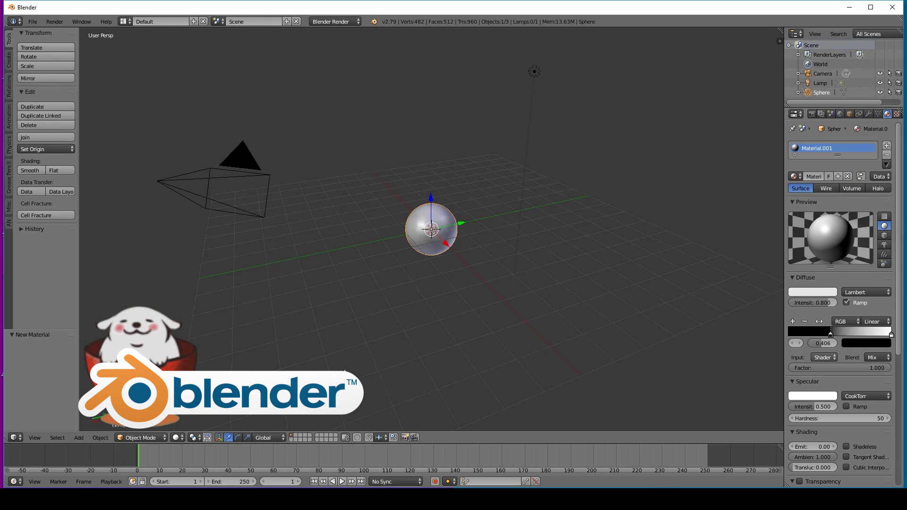
Set the diffuse ramp input to Result and bring the black and white stops close together, with the black one at 0.251.
left_click(823, 357)
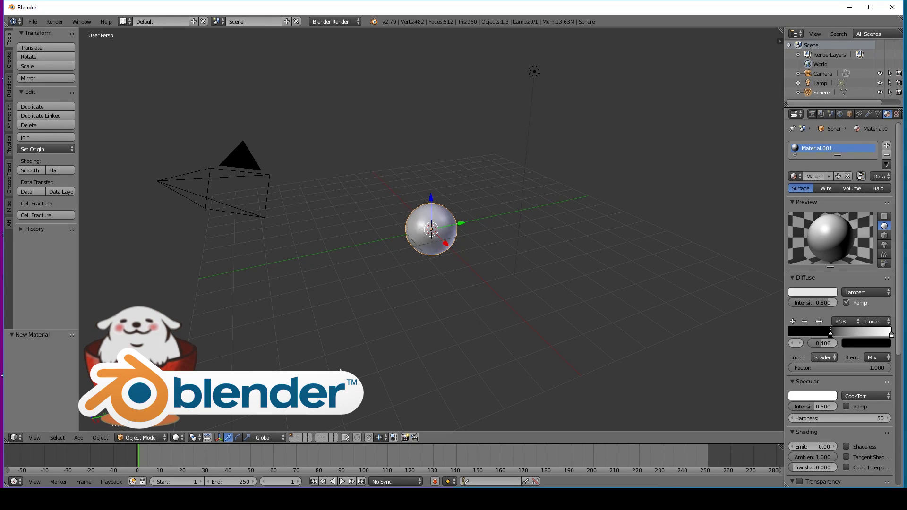
left_click(824, 358)
key("Return")
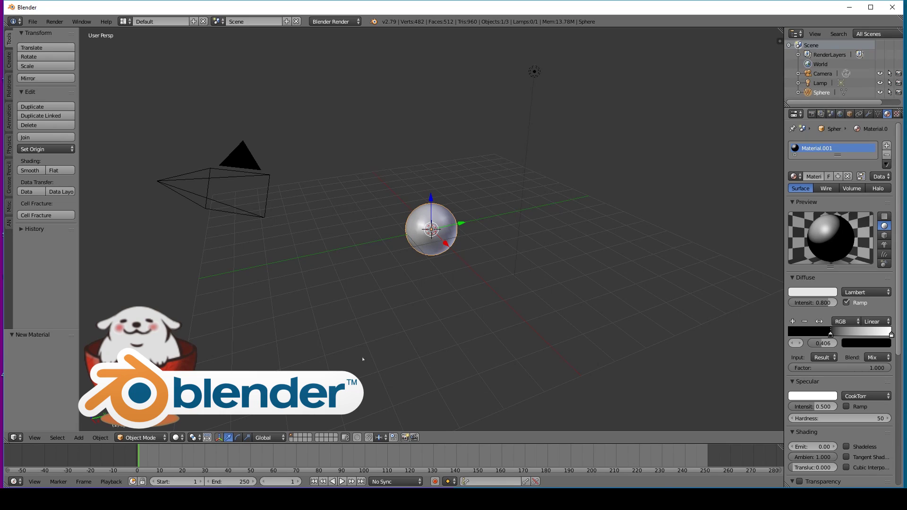
left_click_drag(891, 335, 814, 335)
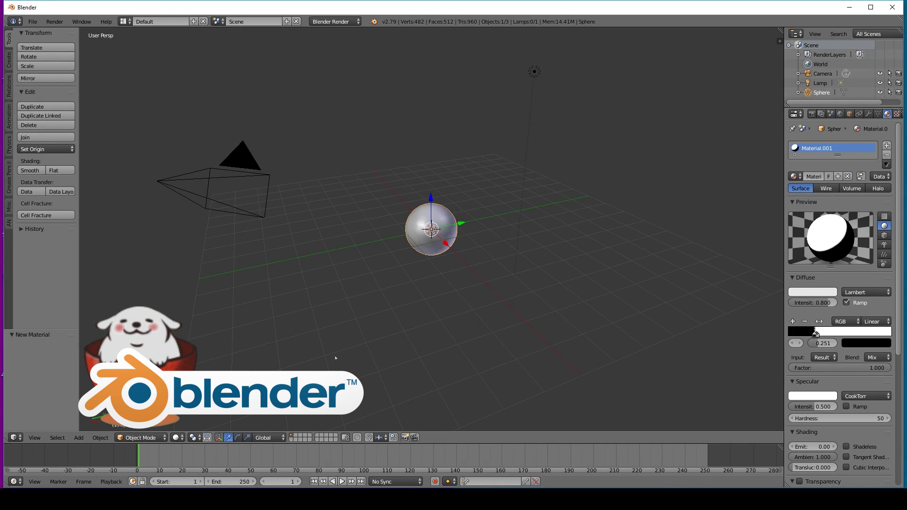
Show the sphere in rendered shading and set the material's specular intensity to 0.
key("shift+z")
scroll(324, 360, "up", 6)
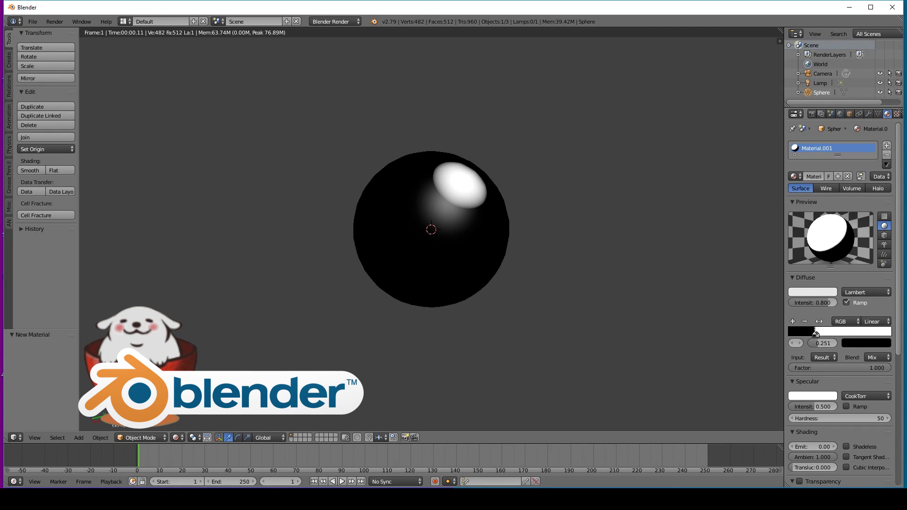
left_click_drag(820, 406, 788, 406)
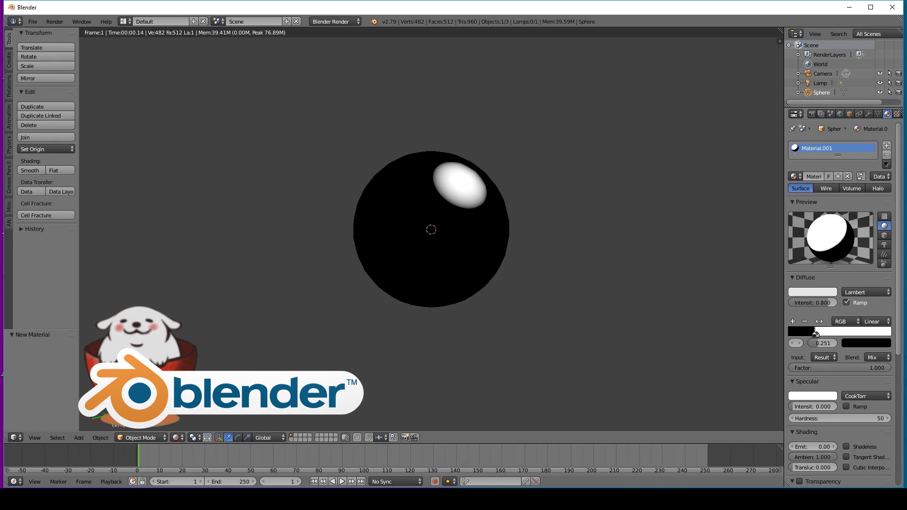
Widen the properties area, then add a new texture to the sphere's material and set its type to Clouds.
scroll(840, 303, "down", 7)
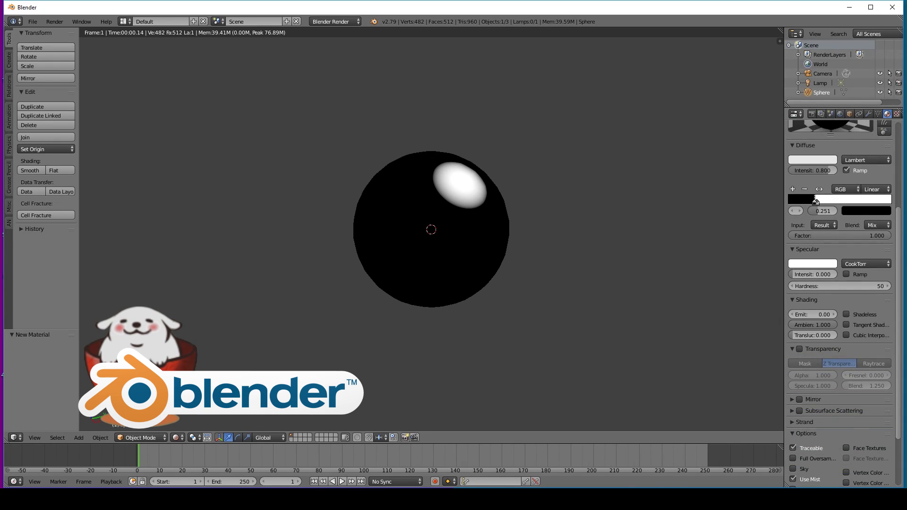
scroll(840, 302, "down", 4)
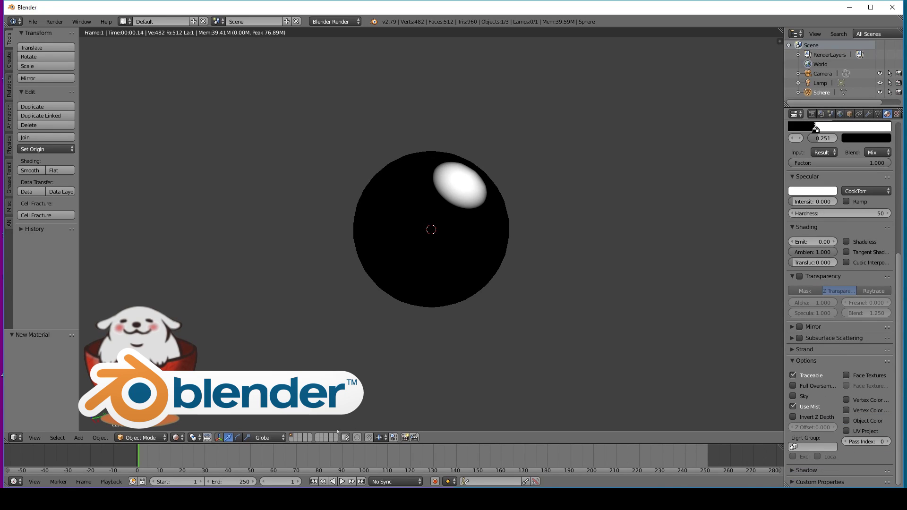
scroll(840, 303, "up", 7)
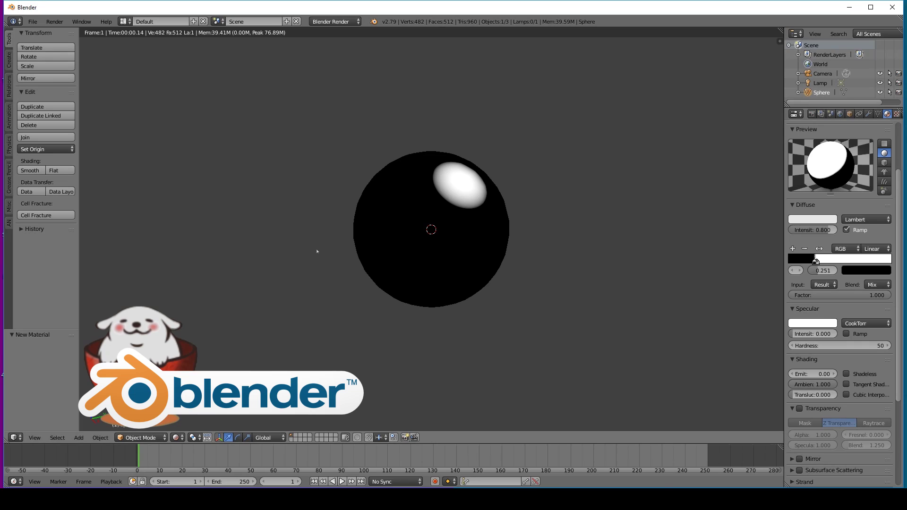
left_click_drag(784, 237, 726, 236)
key("ctrl+Tab")
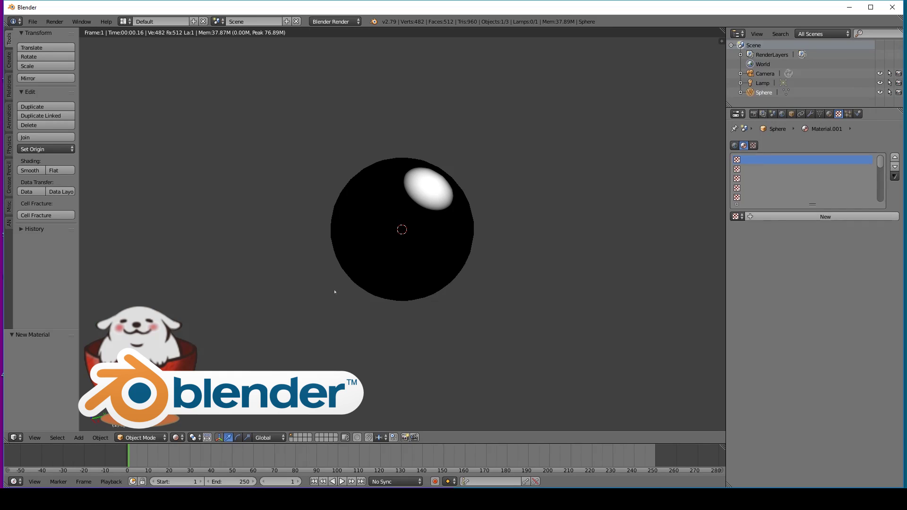
left_click(825, 217)
left_click(827, 228)
key("Up")
key("Up")
key("Up")
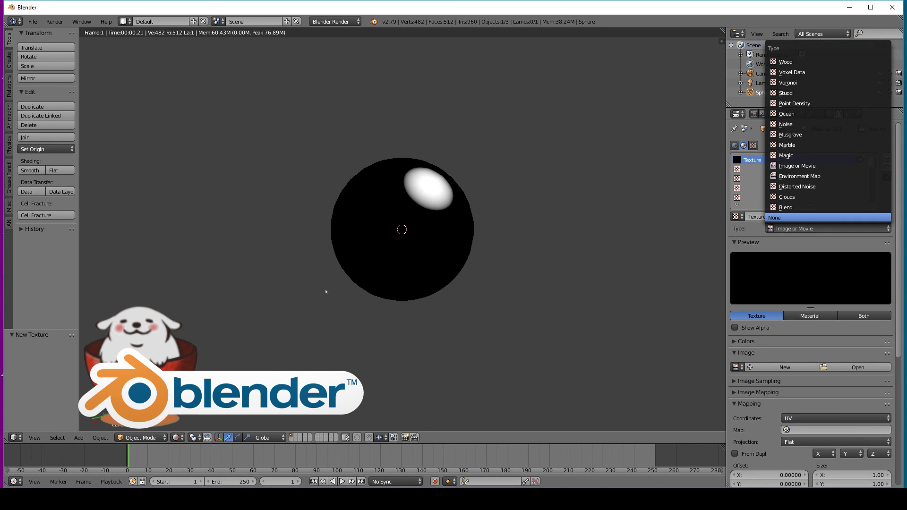
key("Return")
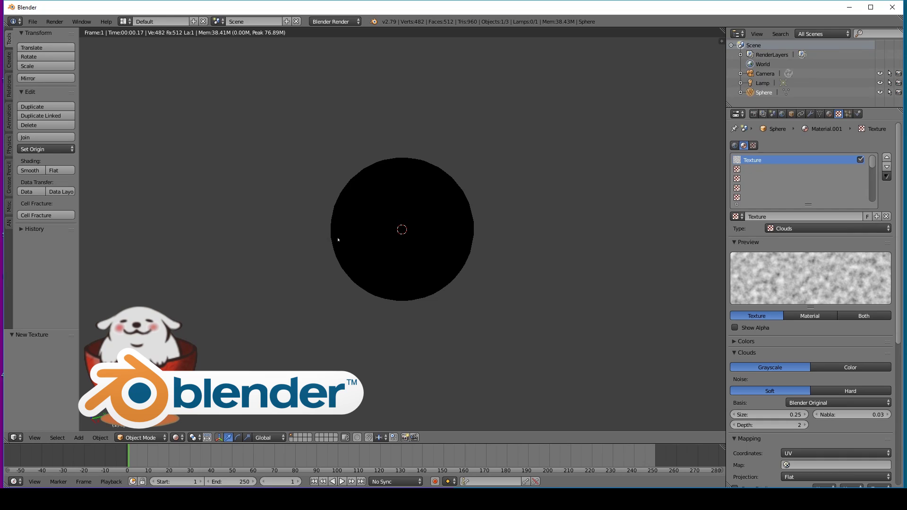
Move the diffuse ramp stops toward the dark end, placing the black stop at 0.046.
left_click(829, 113)
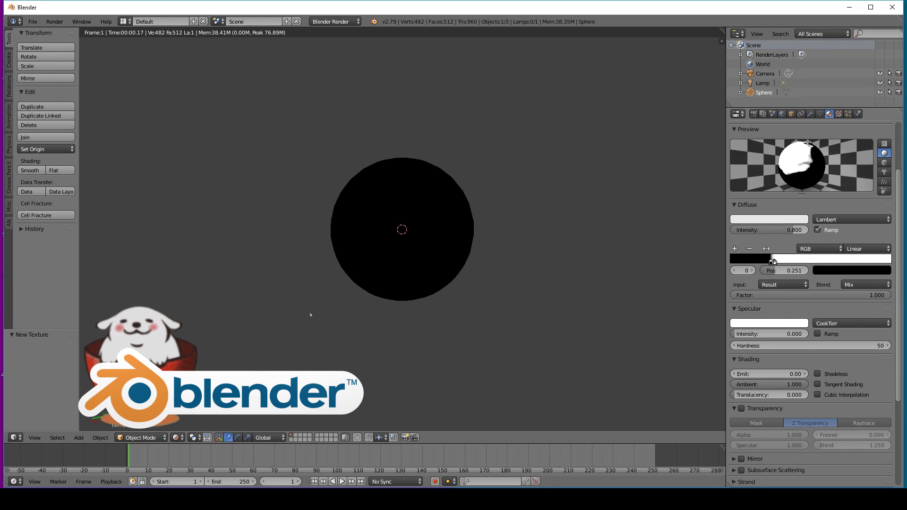
left_click_drag(770, 261, 738, 261)
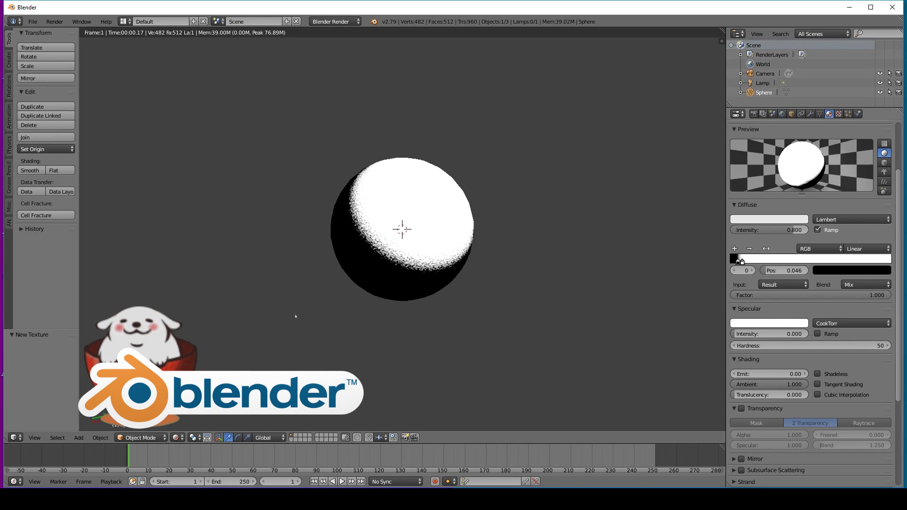
scroll(323, 264, "up", 2)
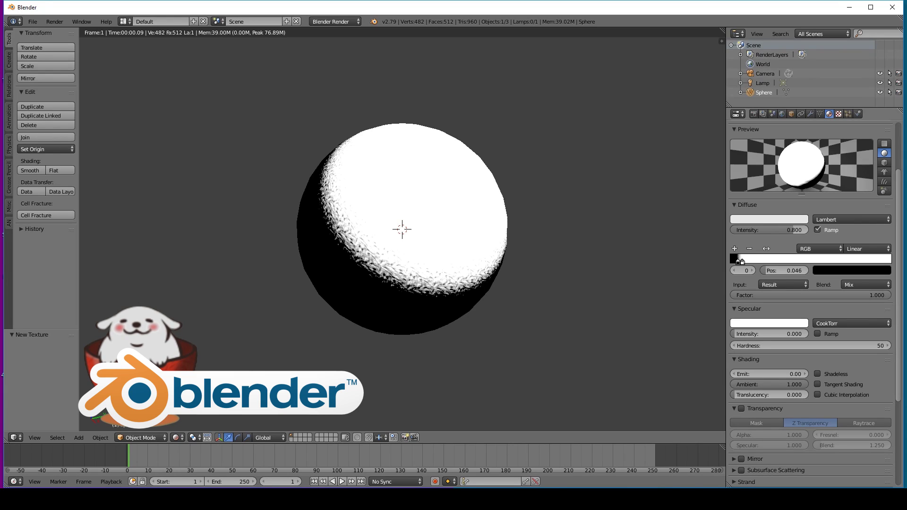
Set the Clouds texture's mapping coordinates to Generated.
left_click(848, 114)
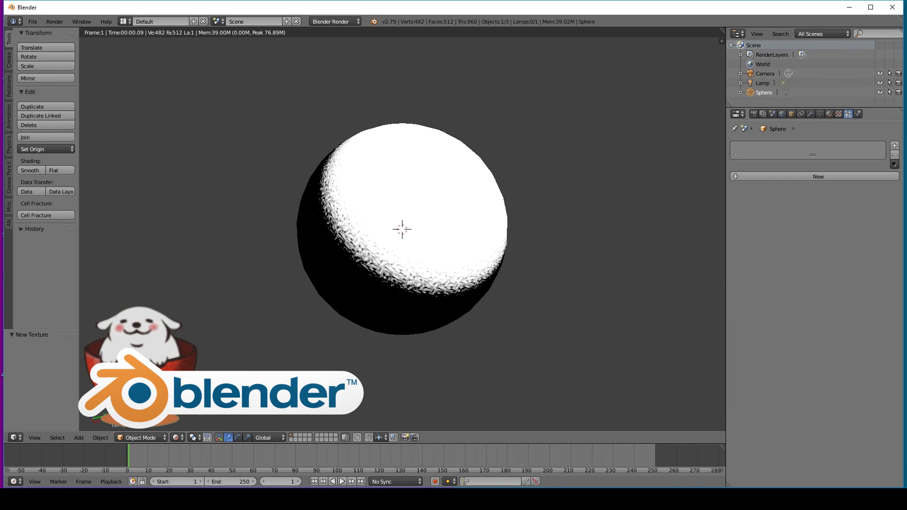
left_click(839, 114)
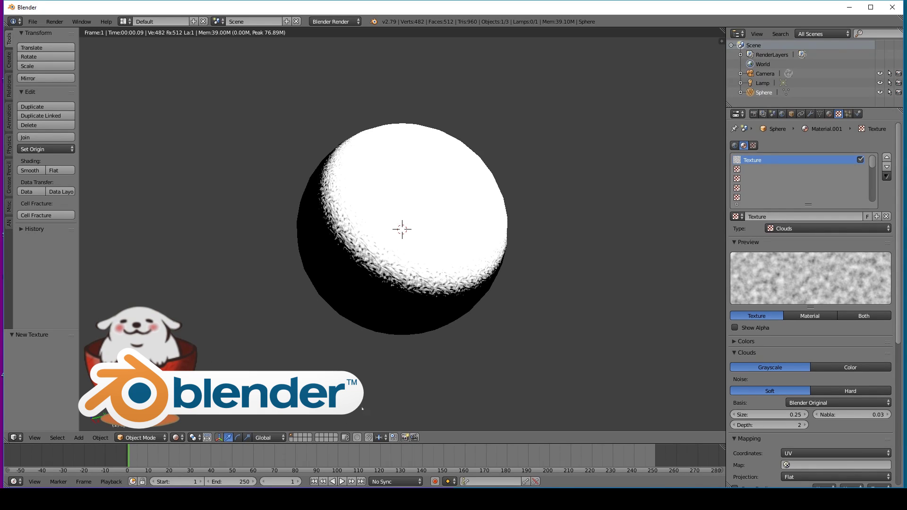
scroll(811, 307, "down", 5)
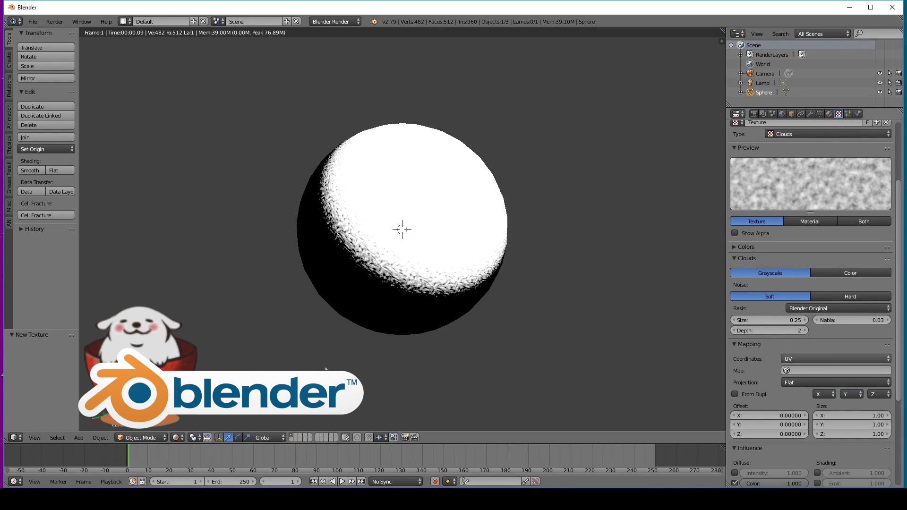
left_click(835, 359)
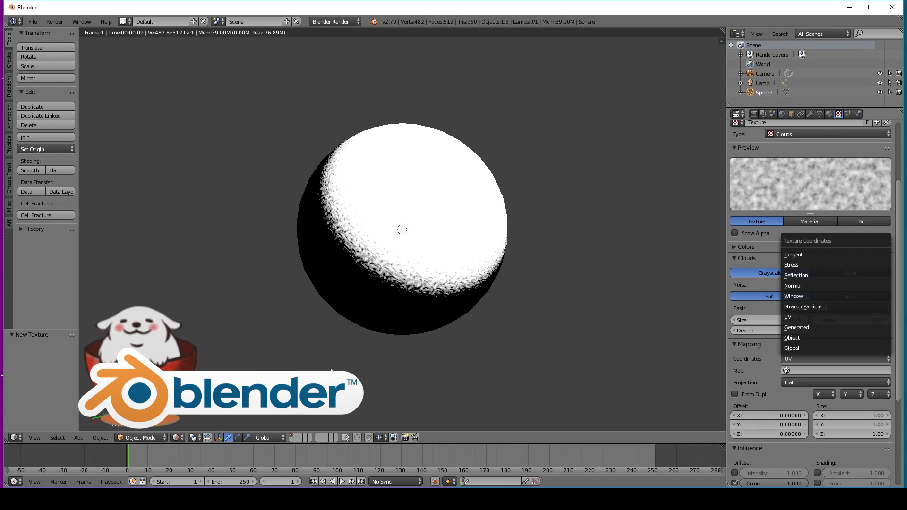
key("Up")
key("Up")
key("Up")
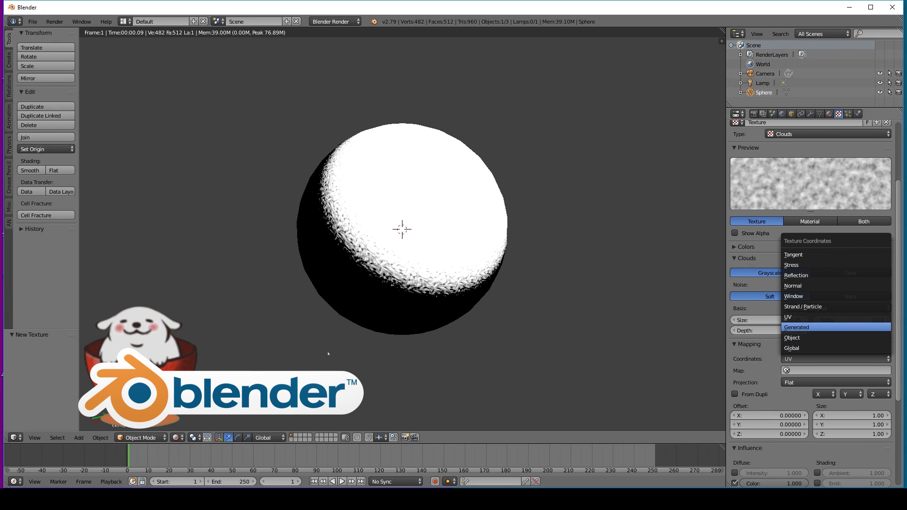
key("Return")
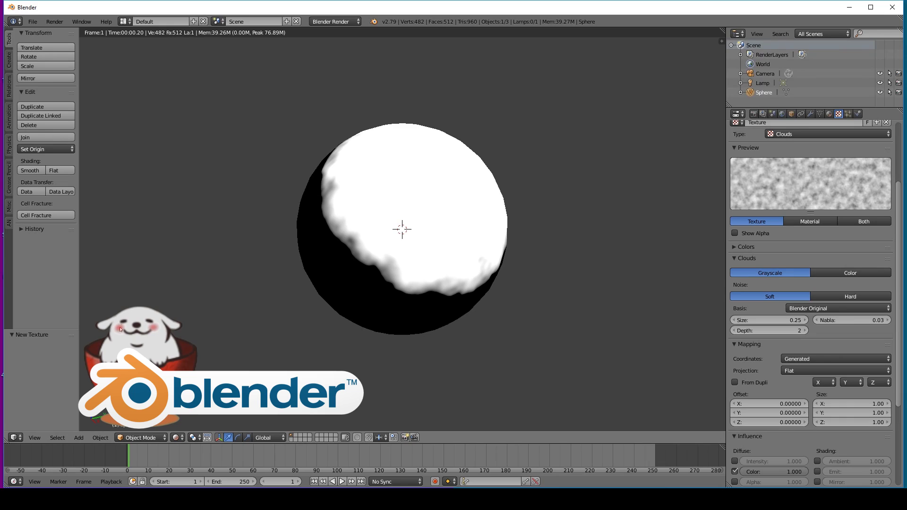
Enable Stencil in the Clouds texture's influence settings.
scroll(811, 303, "down", 6)
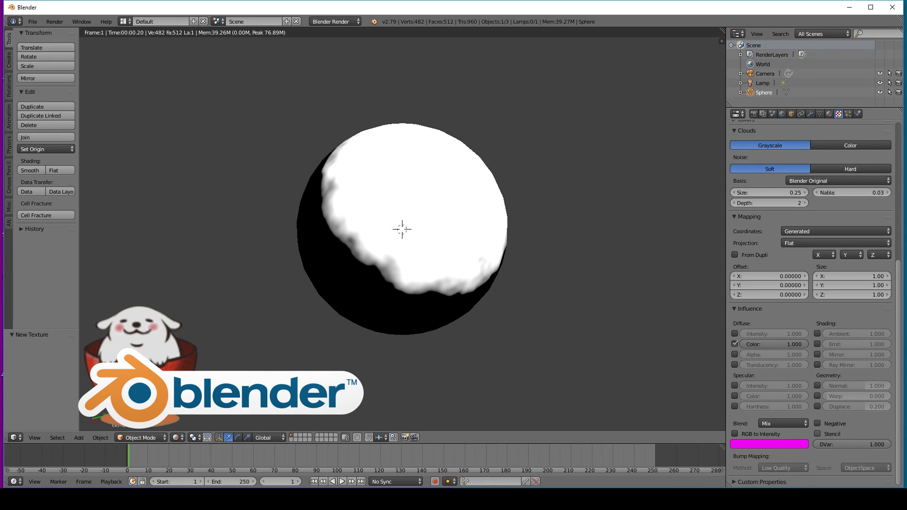
left_click(818, 434)
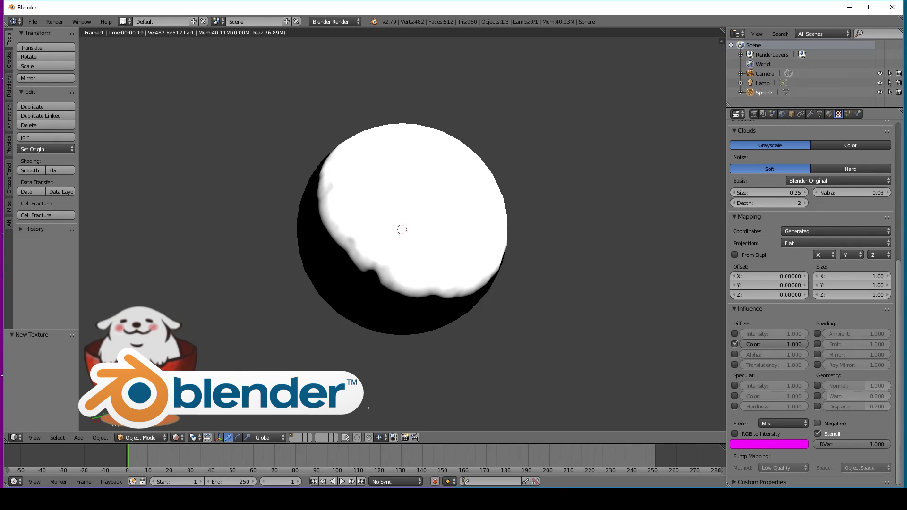
scroll(810, 303, "up", 2)
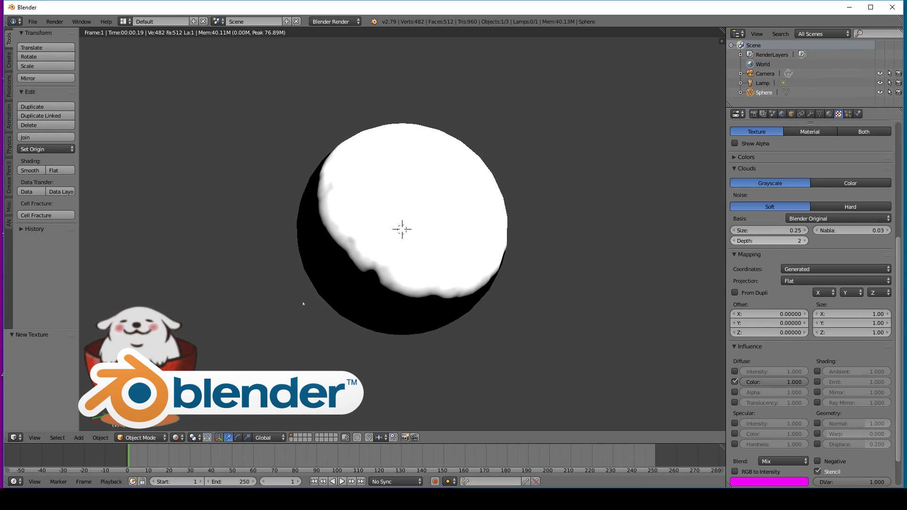
scroll(811, 303, "up", 3)
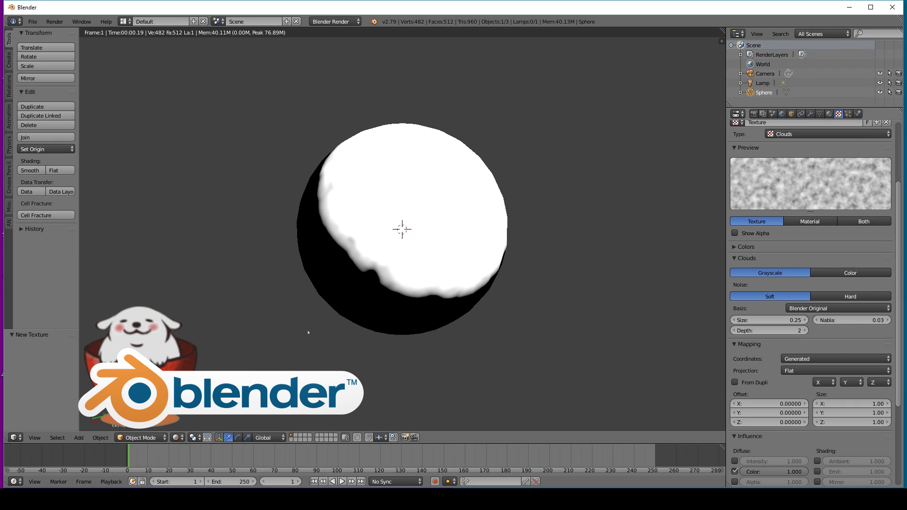
left_click(747, 259)
left_click(747, 258)
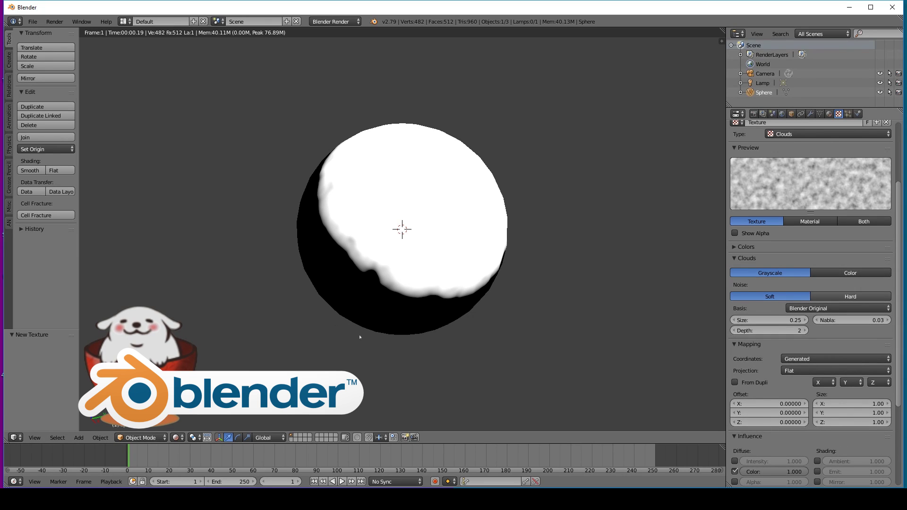
Set the Clouds texture's noise to Hard, and add a second texture of type Wood in the next slot.
left_click(850, 297)
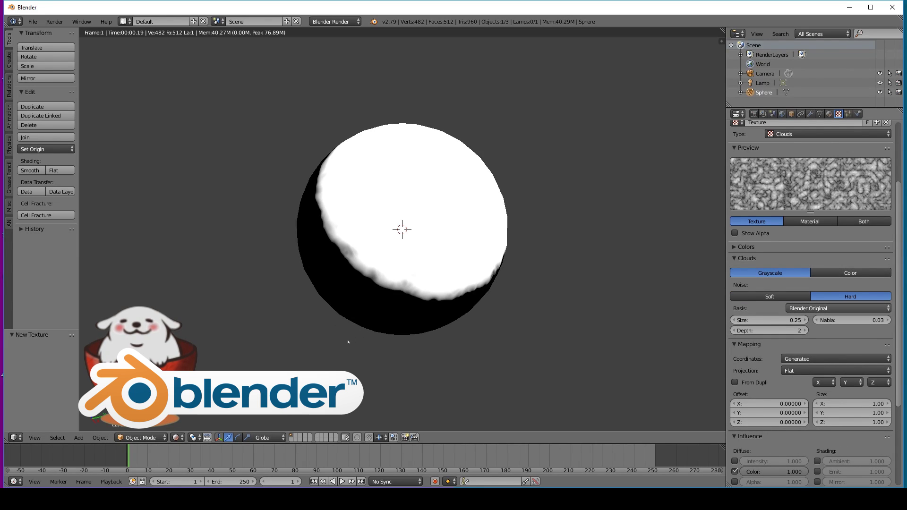
scroll(865, 297, "up", 4)
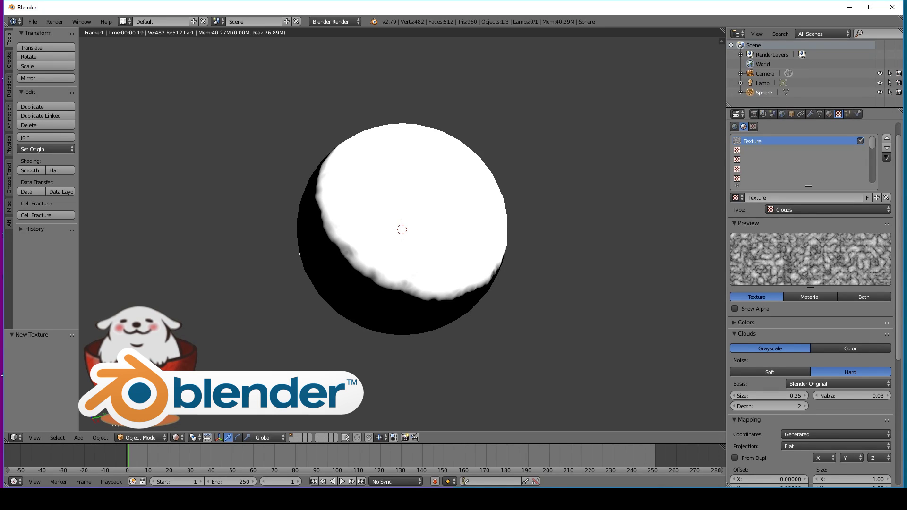
left_click(802, 150)
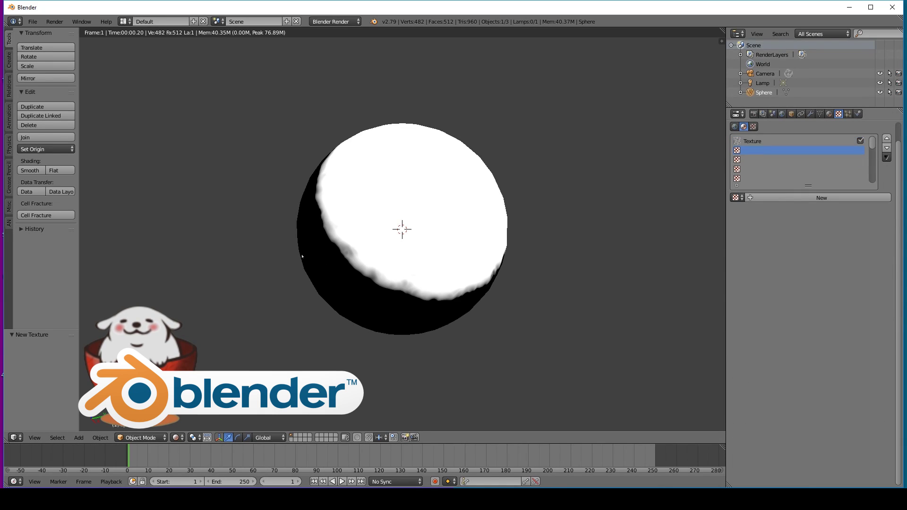
left_click(821, 197)
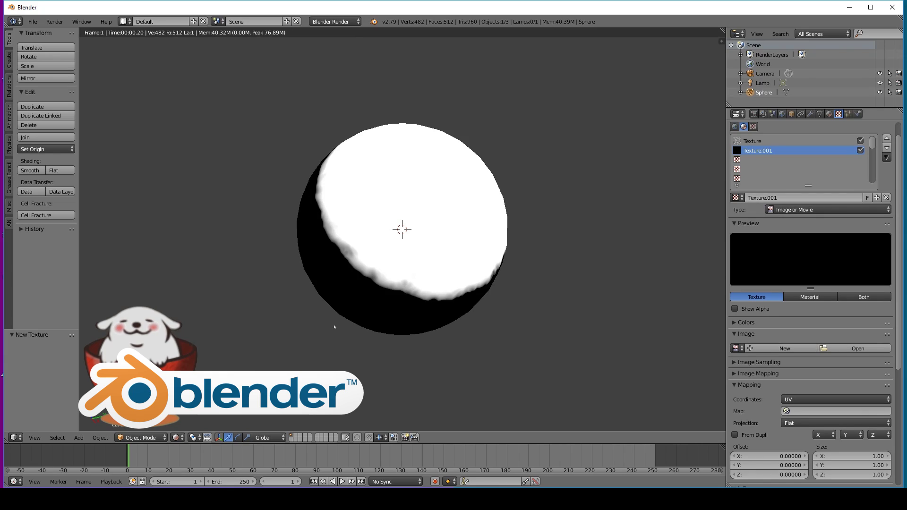
left_click(828, 209)
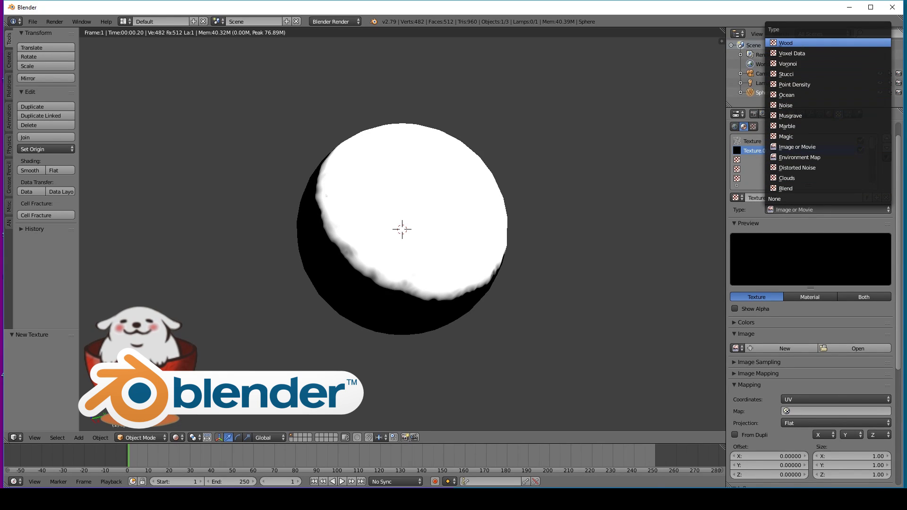
left_click(787, 43)
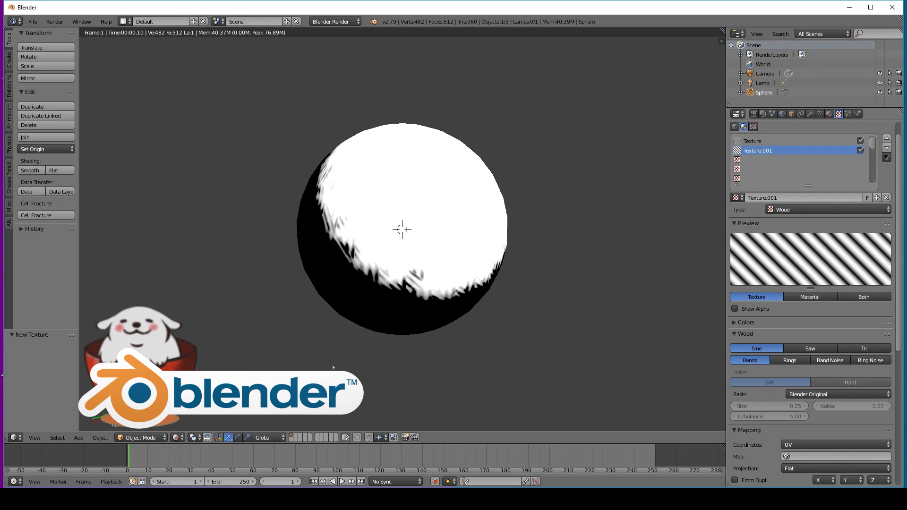
Set the Wood texture's mapping coordinates to Generated.
scroll(813, 371, "down", 4)
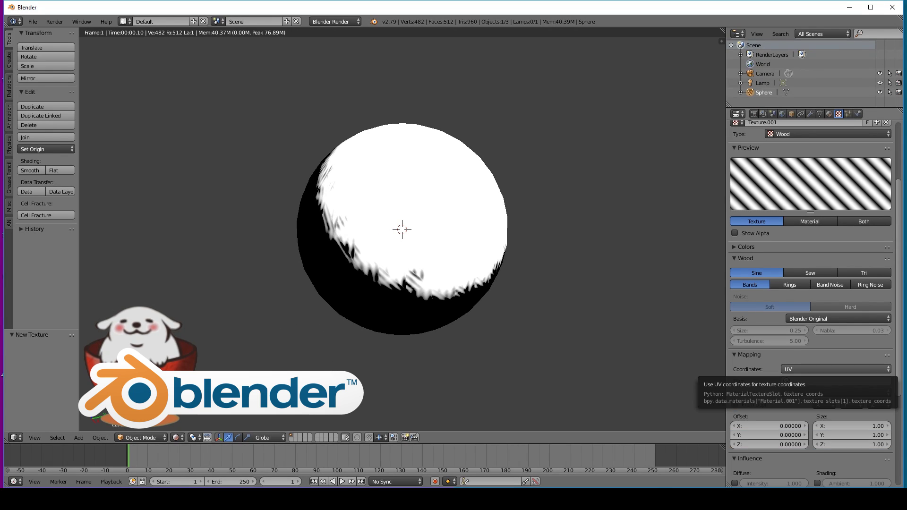
left_click(813, 369)
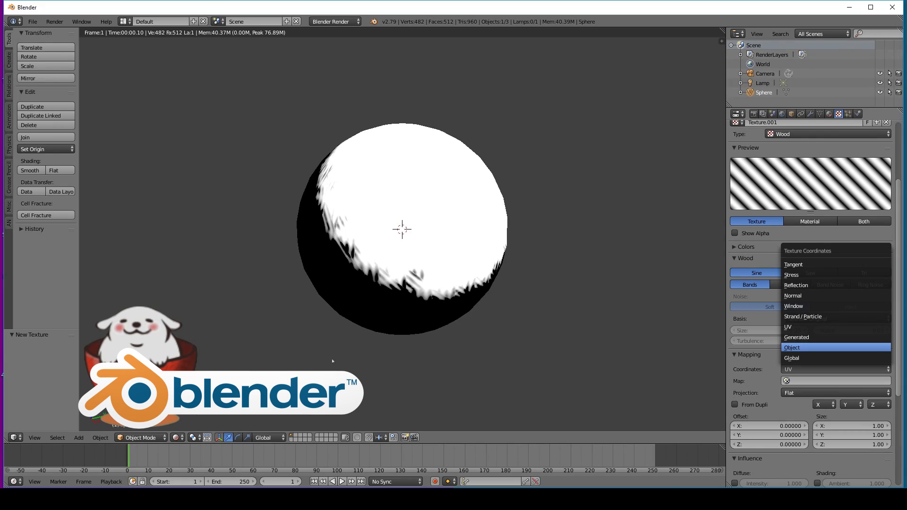
left_click(813, 338)
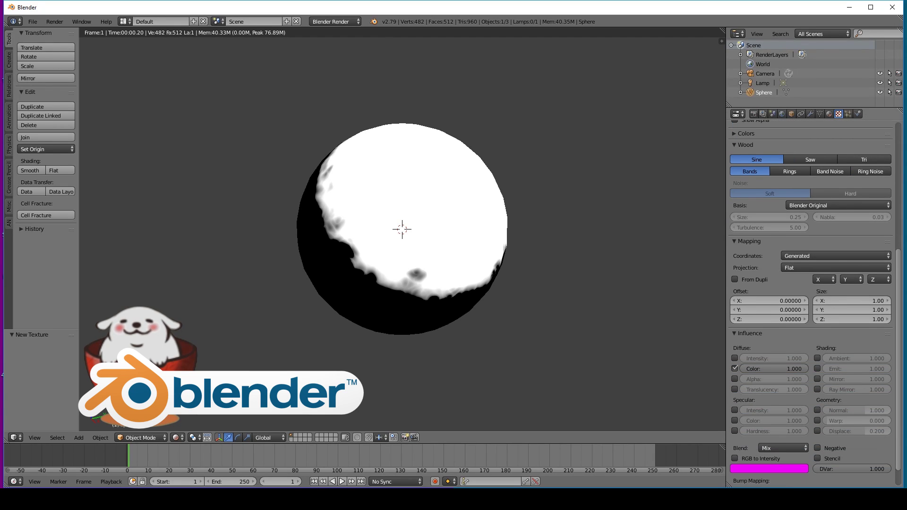
Make the Wood texture influence Normal instead of Color, using the Original bump mapping method.
scroll(803, 406, "down", 2)
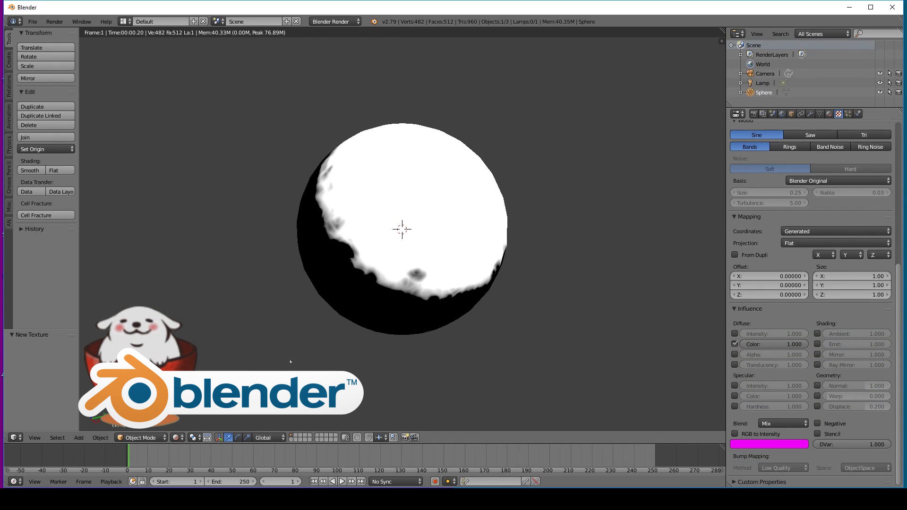
left_click(735, 344)
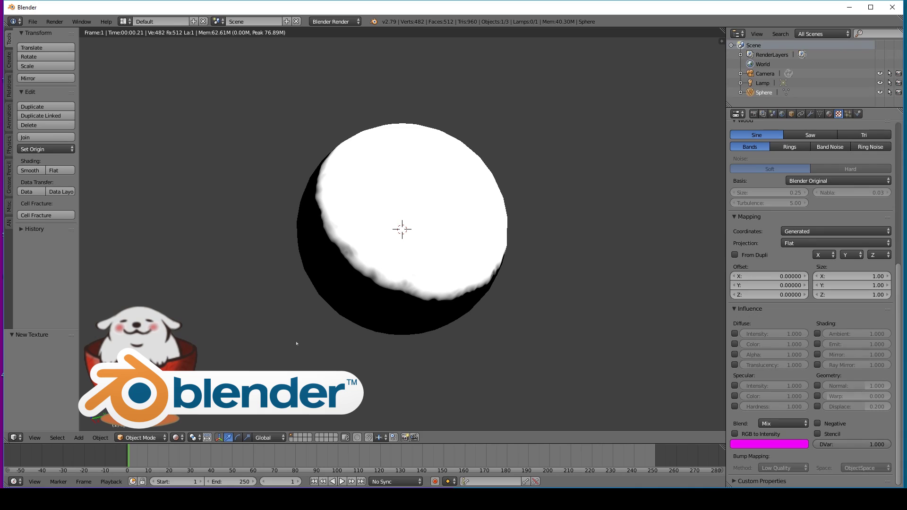
left_click(818, 386)
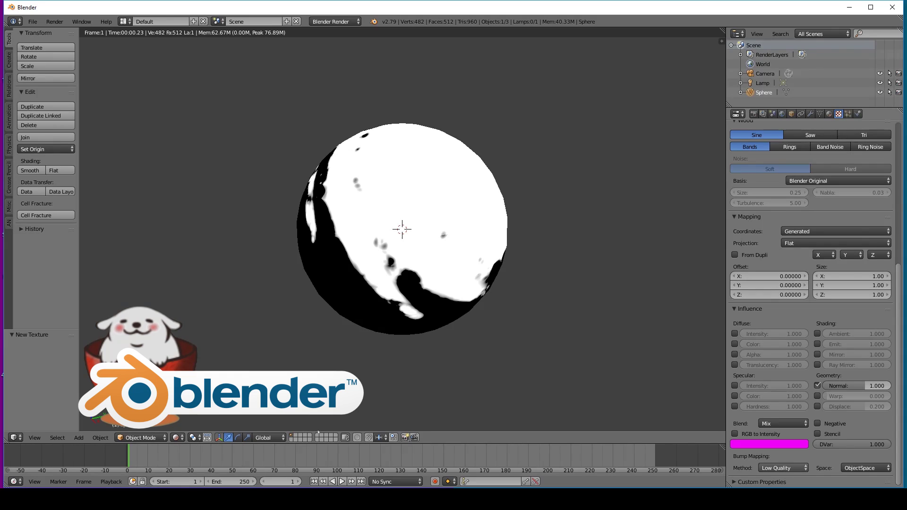
left_click(783, 468)
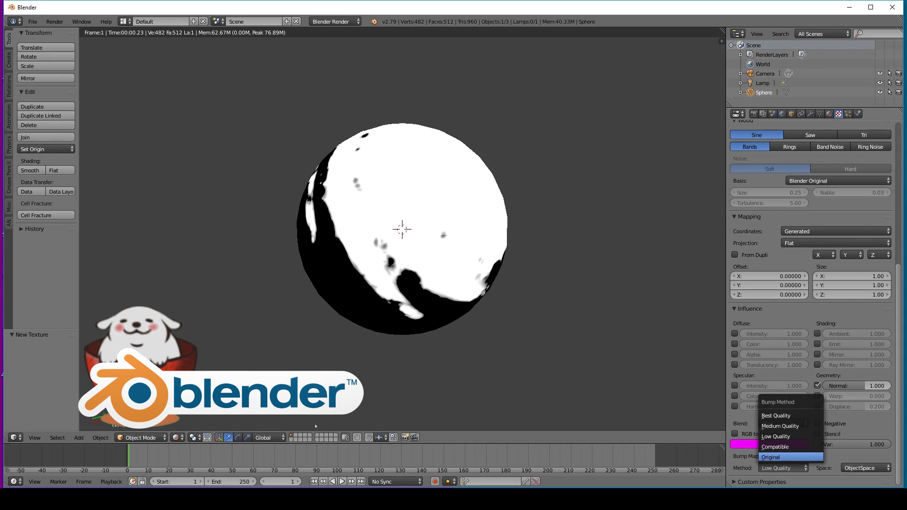
key("Return")
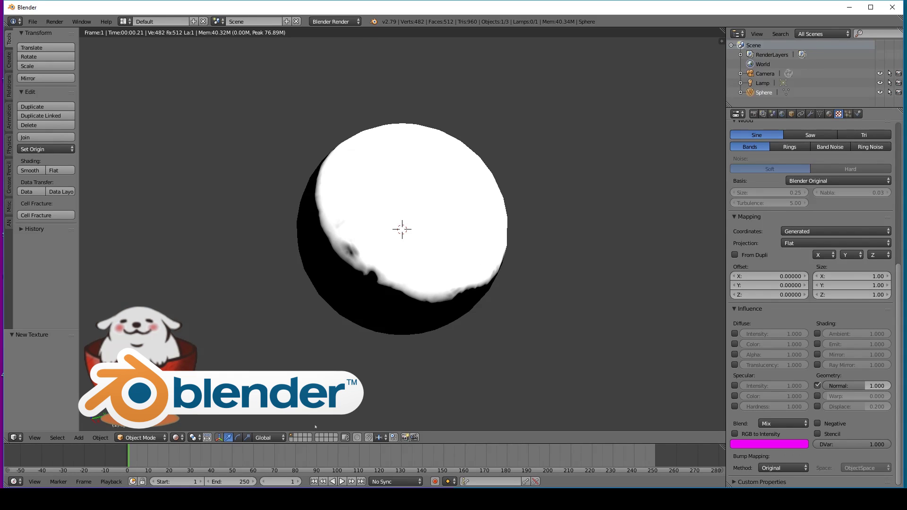
Set the Wood texture's mapping size to 3.00 in X, Y and Z.
scroll(813, 302, "up", 12)
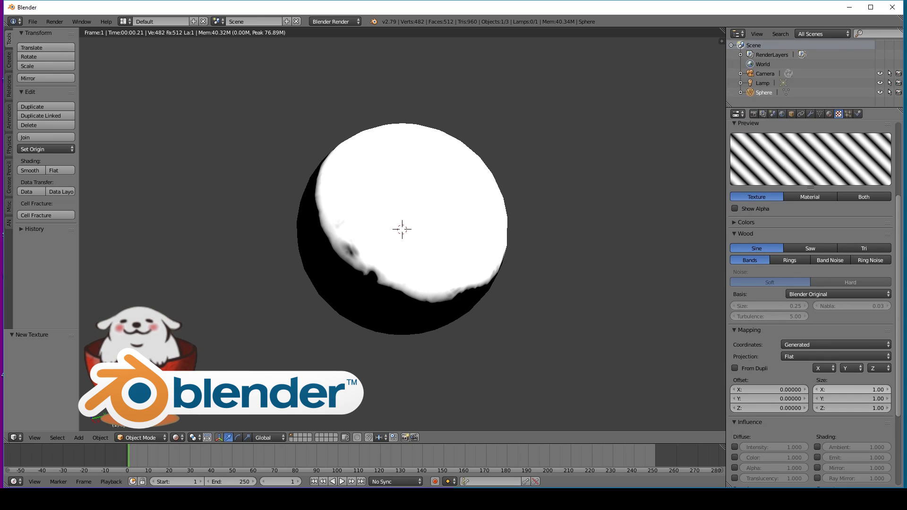
scroll(811, 302, "down", 7)
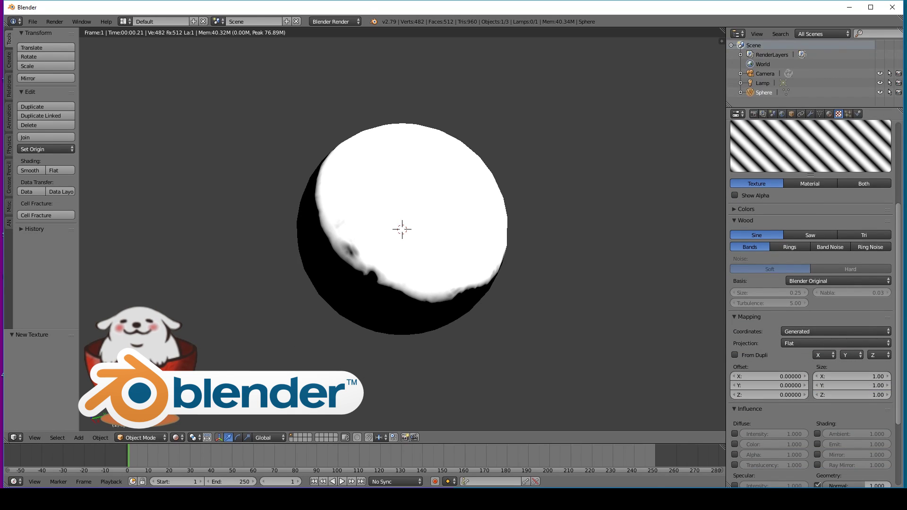
left_click(851, 376)
type("3")
key("Tab")
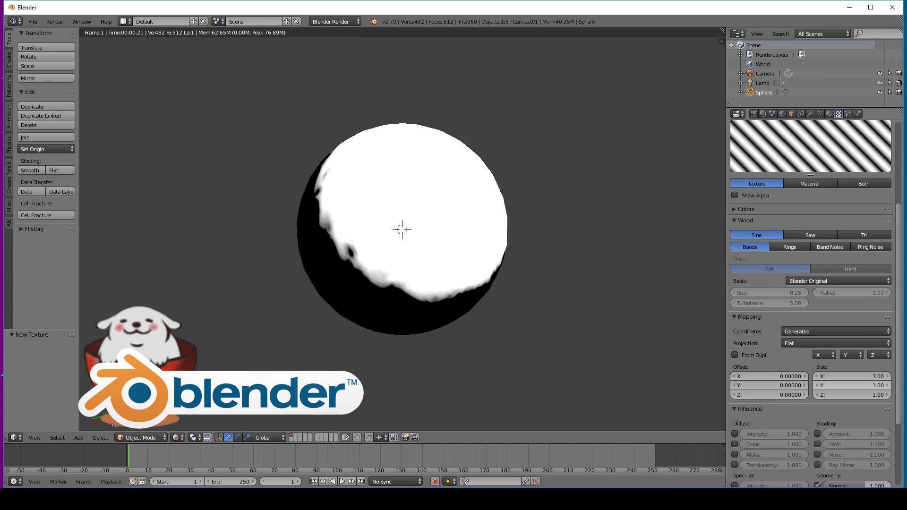
type("3")
key("Tab")
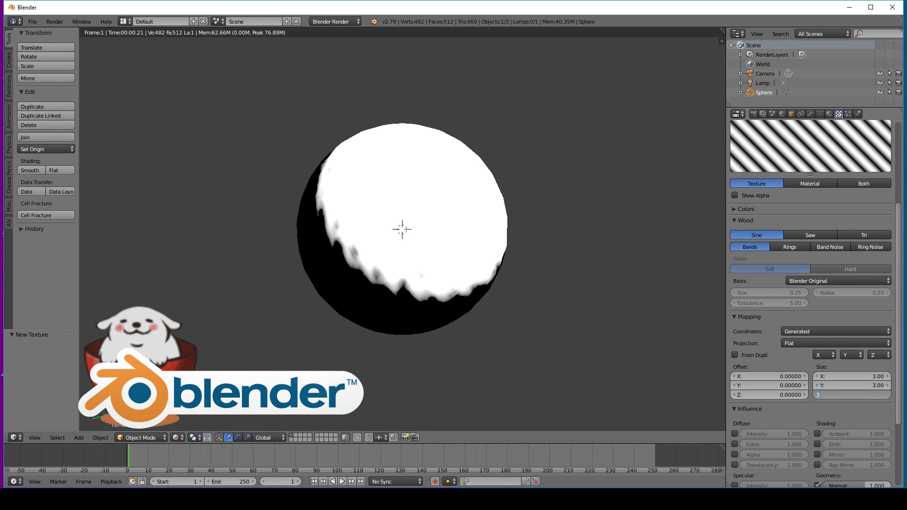
type("3")
key("Return")
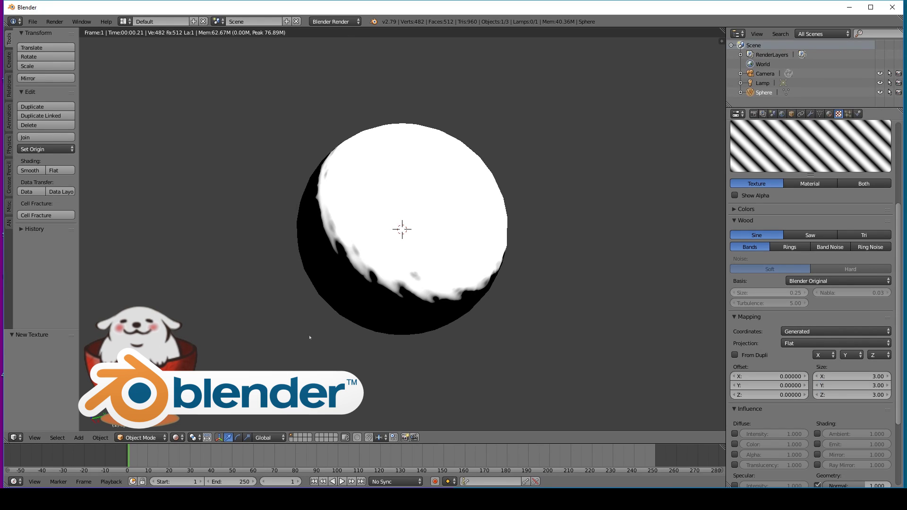
Enable a color ramp in the Wood texture's color settings.
scroll(810, 303, "up", 4)
scroll(810, 303, "up", 1)
scroll(810, 303, "down", 7)
scroll(810, 307, "up", 7)
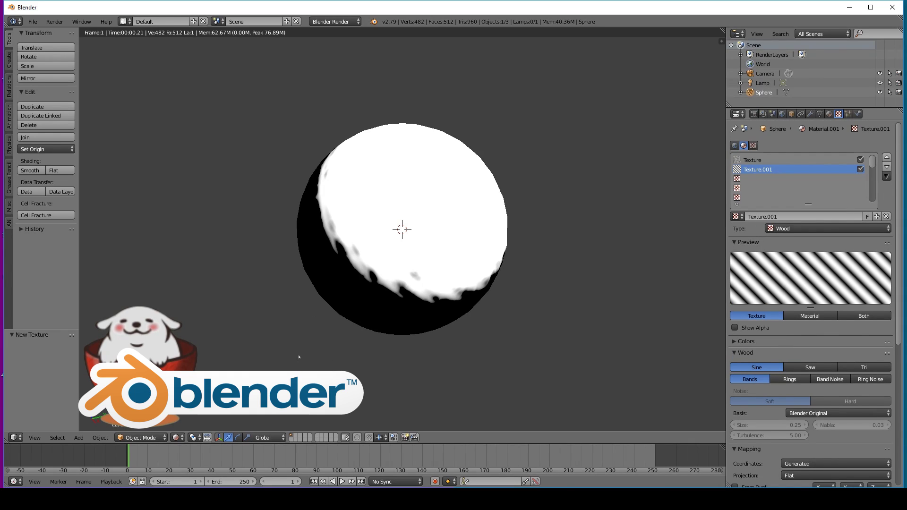
left_click(745, 341)
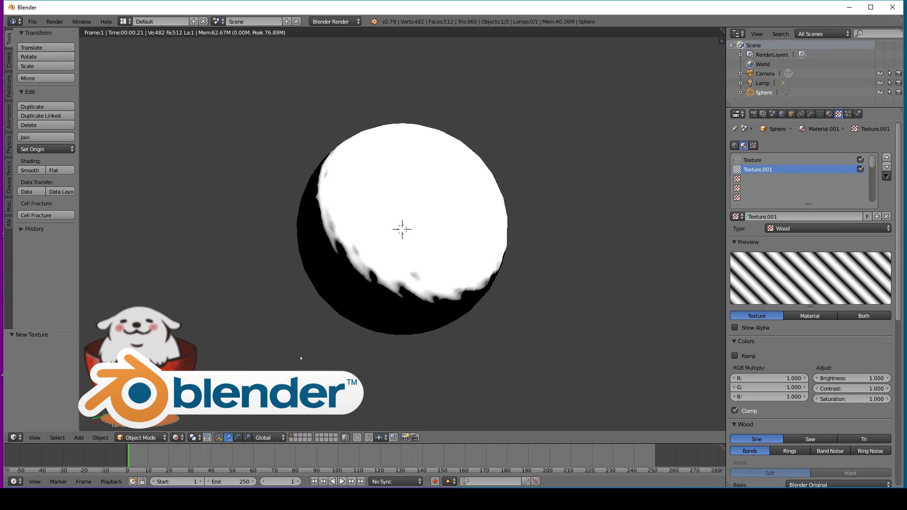
left_click(735, 356)
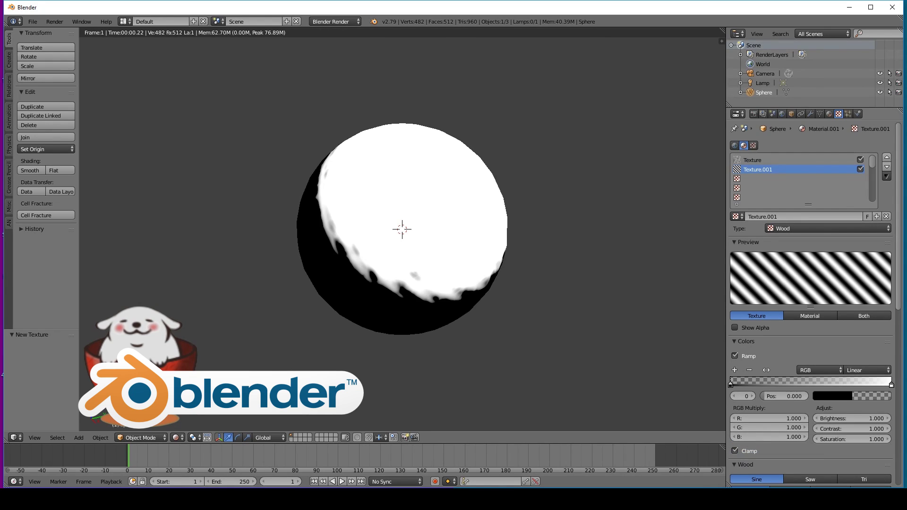
Make the Wood ramp's first stop fully opaque black at position 0.000.
left_click_drag(730, 384, 858, 384)
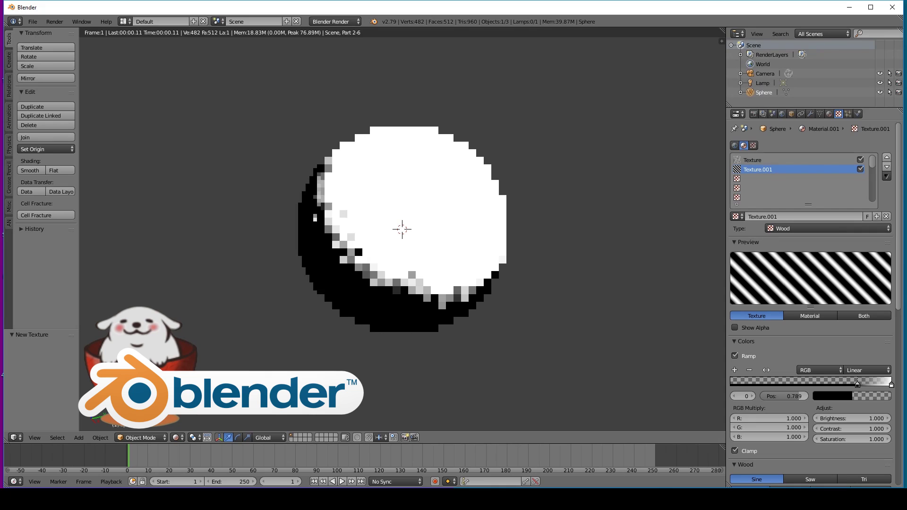
left_click(832, 396)
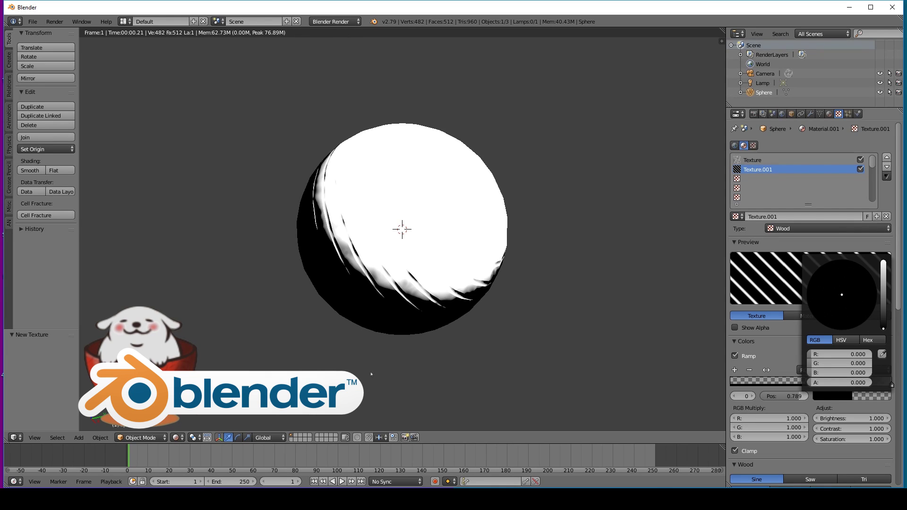
mouse_move(883, 329)
left_mouse_down()
mouse_move(884, 318)
mouse_move(883, 329)
left_mouse_up()
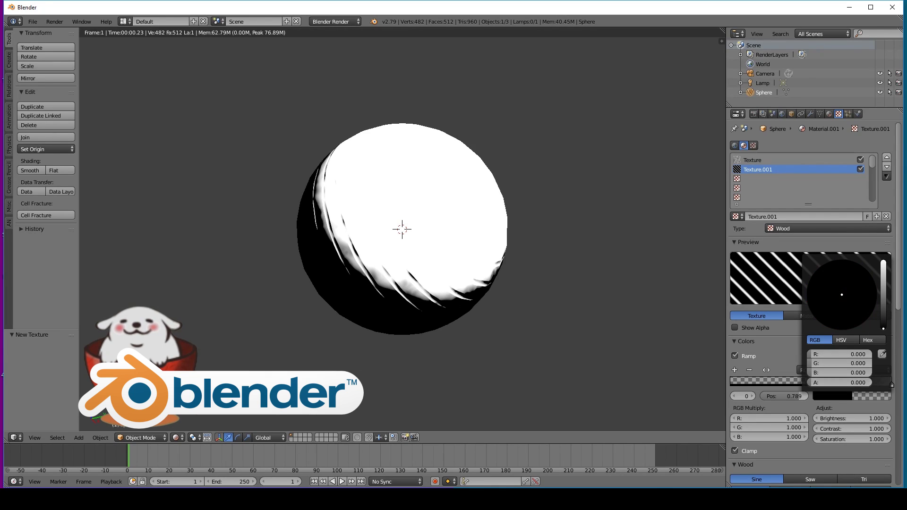
left_click_drag(813, 383, 731, 384)
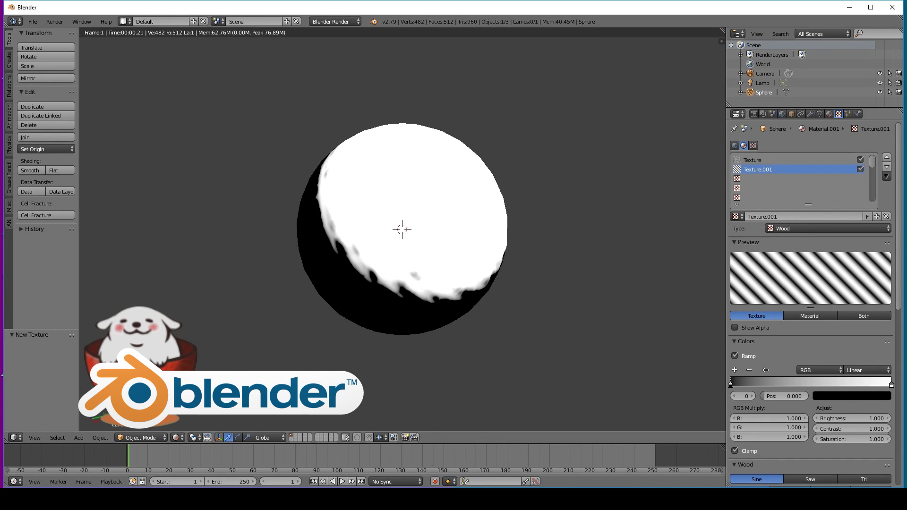
Add four stops to the Wood texture's color ramp and place stop 4 at position 0.594.
left_click(735, 370)
left_click(734, 370)
left_click(734, 370)
left_click(734, 370)
left_click_drag(812, 384, 827, 385)
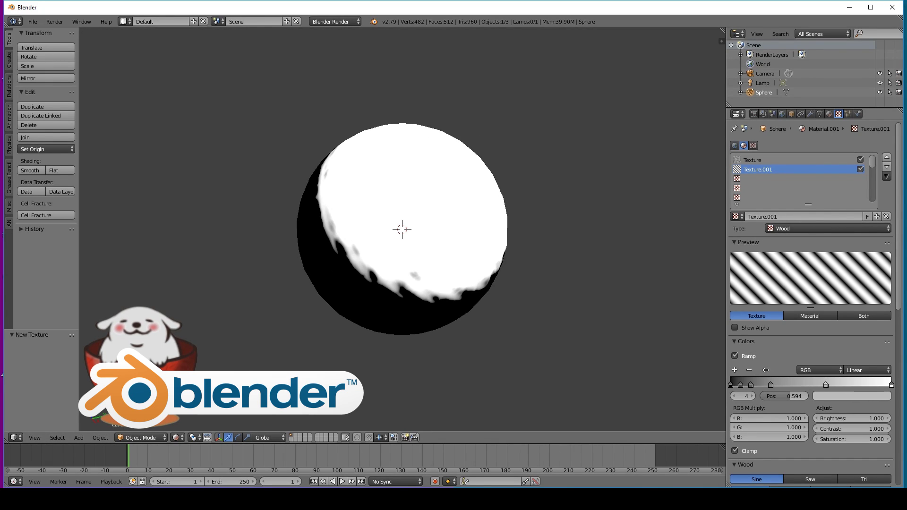
Alternate the new ramp stops' colors: stop 4 black, stop 3 white, stop 2 black and stop 1 white.
left_click(852, 396)
left_click_drag(883, 278, 883, 329)
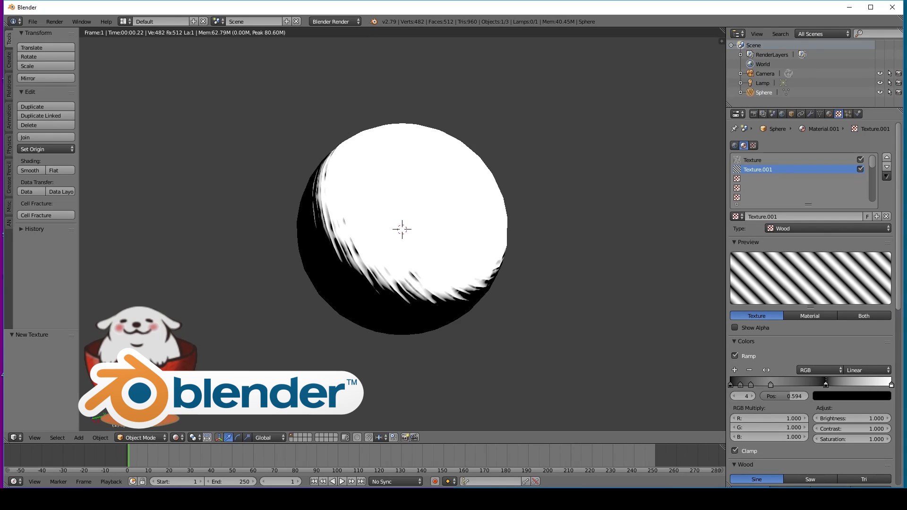
left_click(770, 384)
left_click(852, 396)
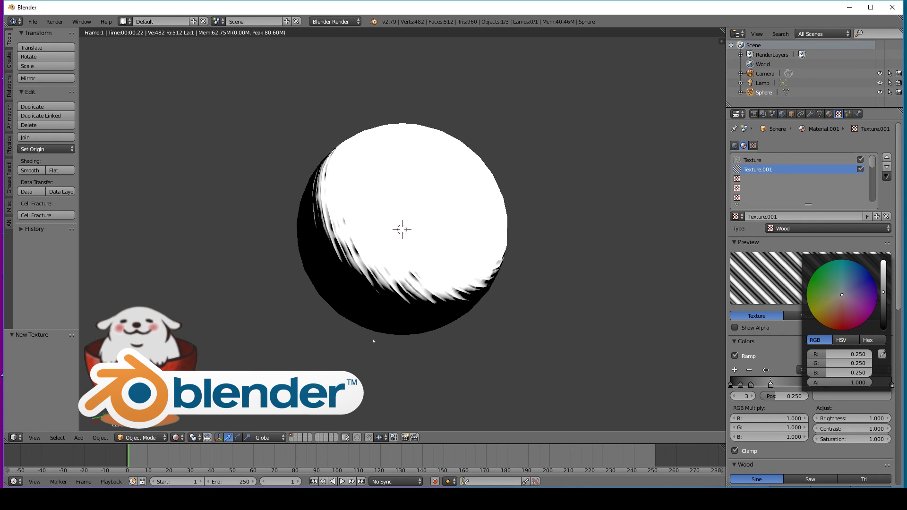
left_click_drag(883, 292, 883, 260)
left_click(751, 384)
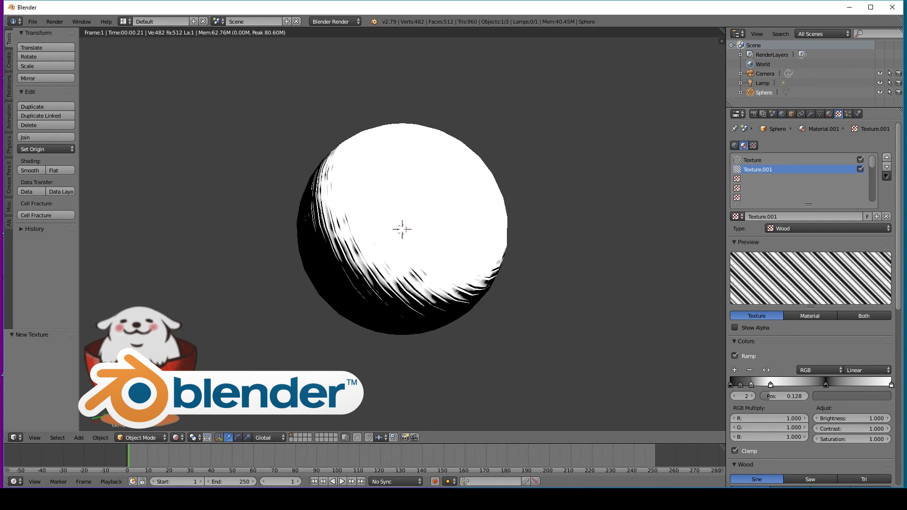
left_click(850, 396)
mouse_move(883, 274)
left_mouse_down()
mouse_move(884, 329)
mouse_move(884, 260)
left_mouse_up()
left_click(741, 385)
left_click(850, 396)
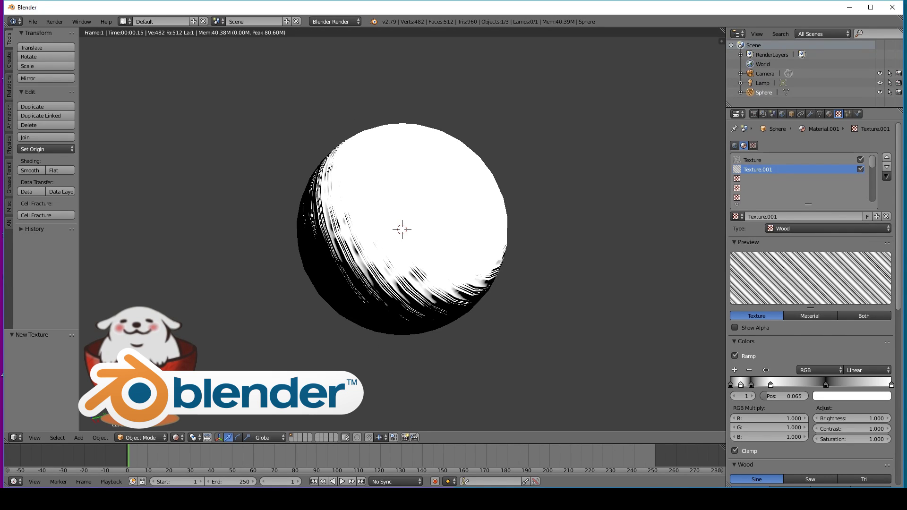
Spread the inner ramp stops more evenly, moving stops 2 and 4 toward the white end, with stop 3 at 0.577 and stop 1 at 0.203.
left_click_drag(823, 385, 871, 385)
left_click_drag(770, 385, 824, 384)
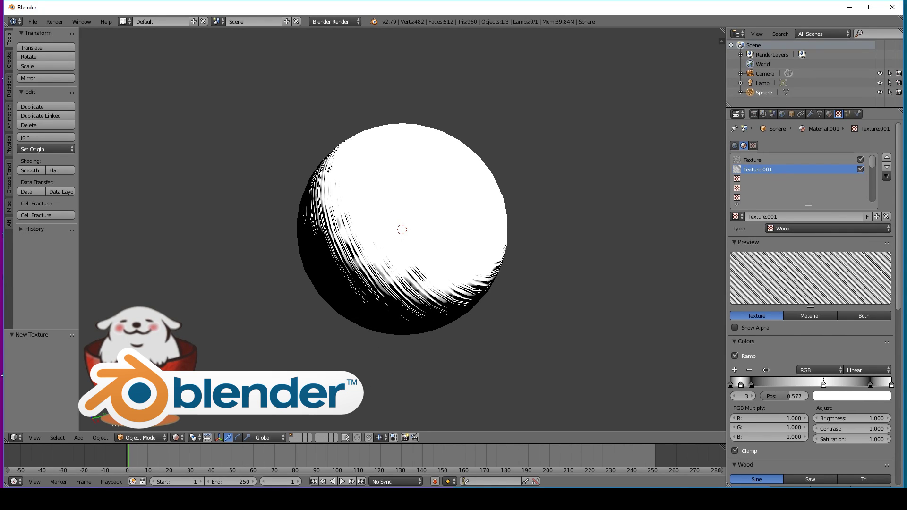
mouse_move(752, 385)
left_mouse_down()
mouse_move(788, 384)
mouse_move(751, 384)
mouse_move(763, 385)
left_mouse_up()
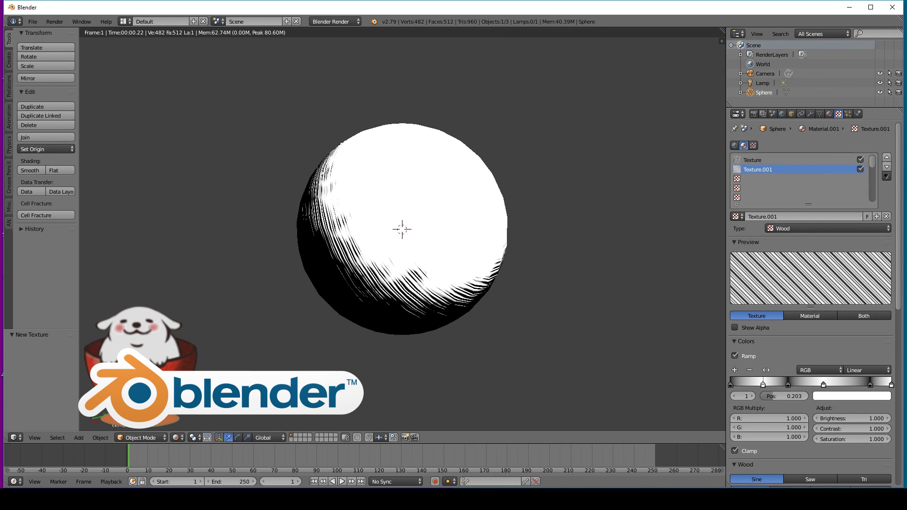
Switch the viewport from rendered to solid shading with the sphere shown slightly smaller.
scroll(402, 230, "down", 2)
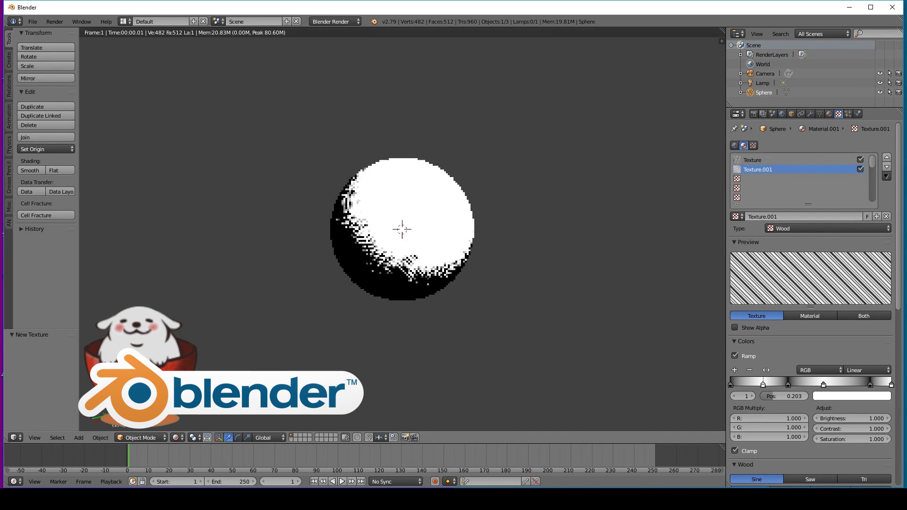
scroll(137, 348, "up", 1)
key("shift+z")
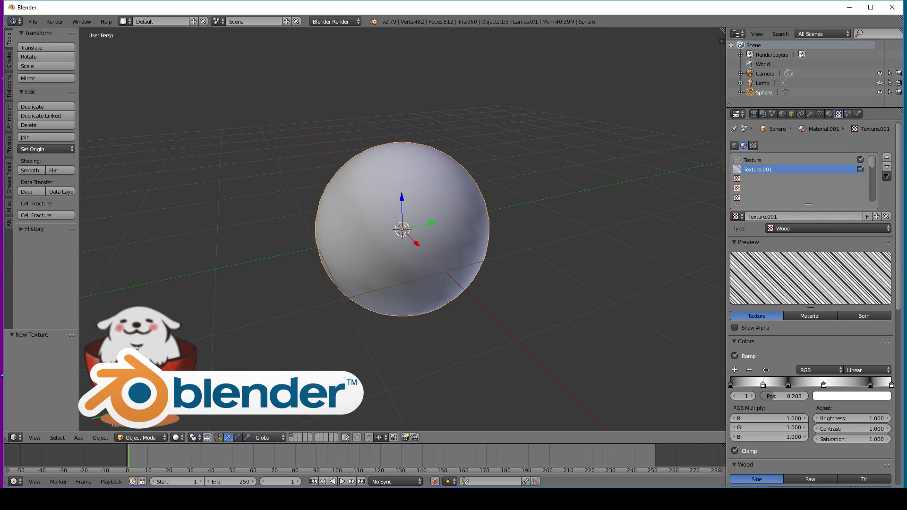
Place a new monkey mesh next to the sphere and hide the tool shelf.
key("shift+a")
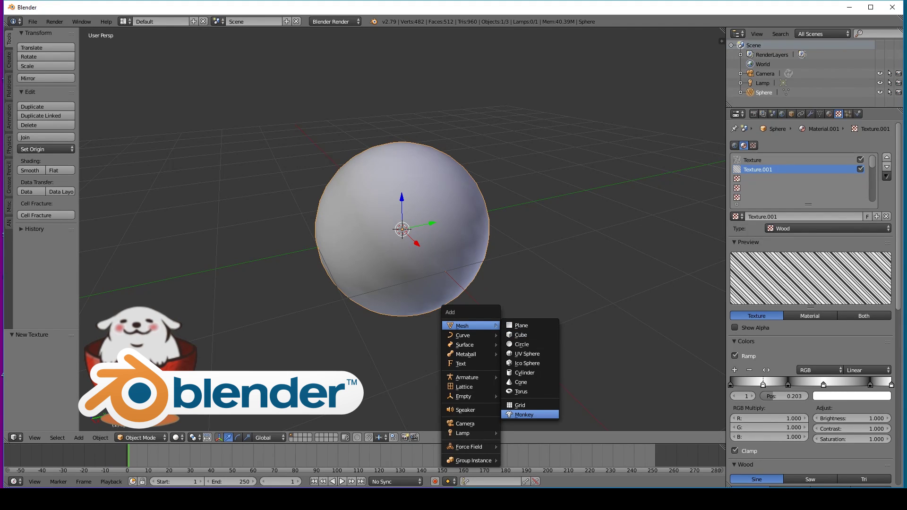
left_click(529, 415)
key("g")
left_click(156, 284)
middle_click_drag(156, 284, 171, 307)
key("t")
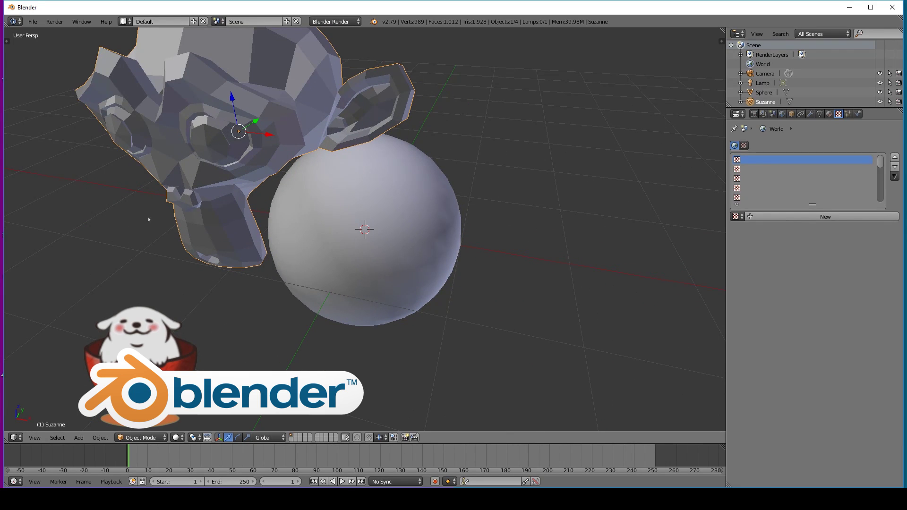
Rotate the monkey so that its face turns more toward the sphere.
key("r")
left_click(104, 203)
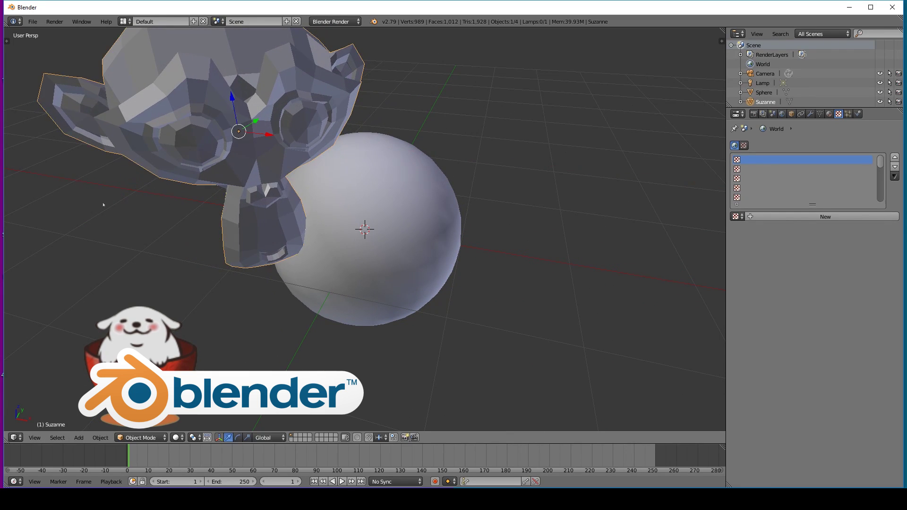
scroll(113, 285, "down", 5)
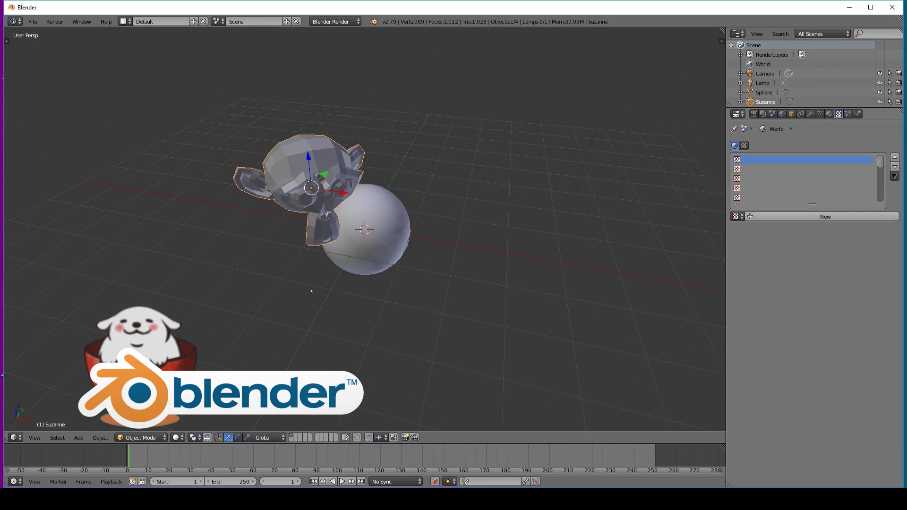
Assign the sphere's existing Material.001 to the monkey and switch the viewport to rendered shading.
left_click(829, 114)
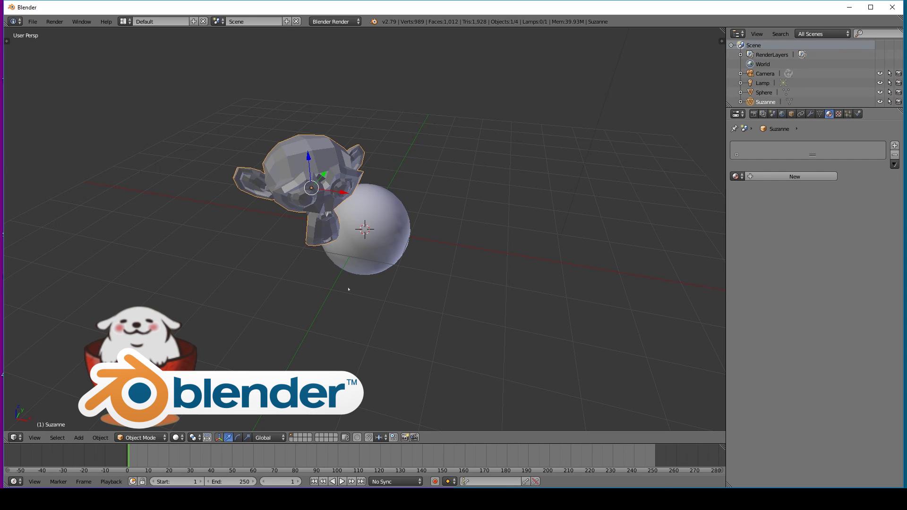
left_click(737, 176)
left_click(759, 200)
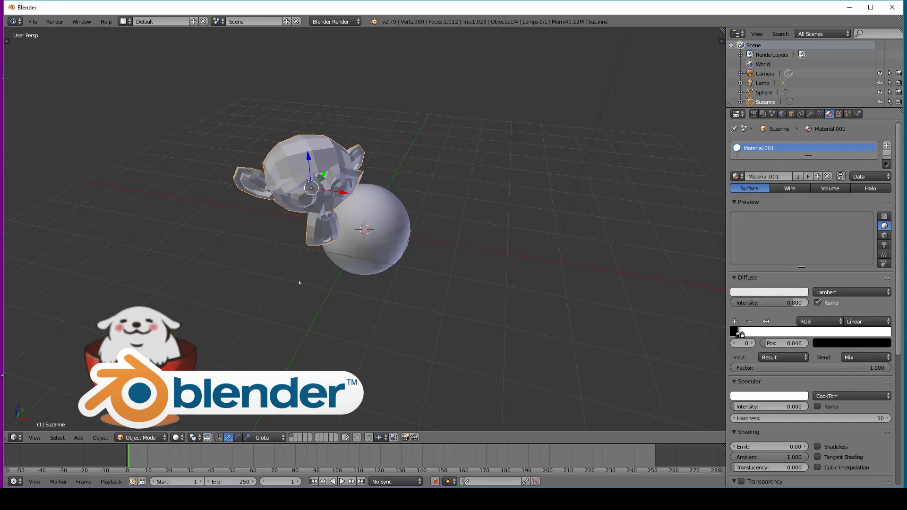
key("shift+z")
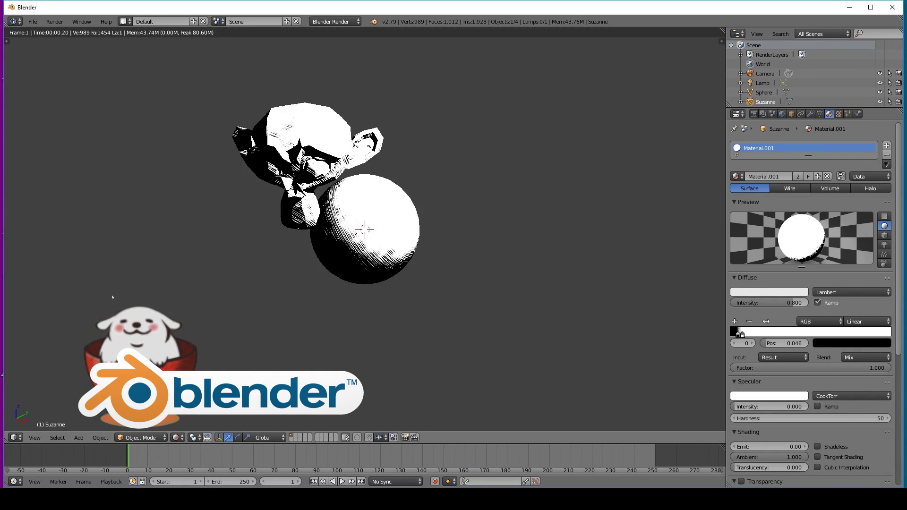
Examine the hatched shading on the monkey and the sphere up close and from different angles.
scroll(120, 305, "up", 4)
scroll(120, 304, "up", 1)
middle_click_drag(131, 249, 132, 315, "shift")
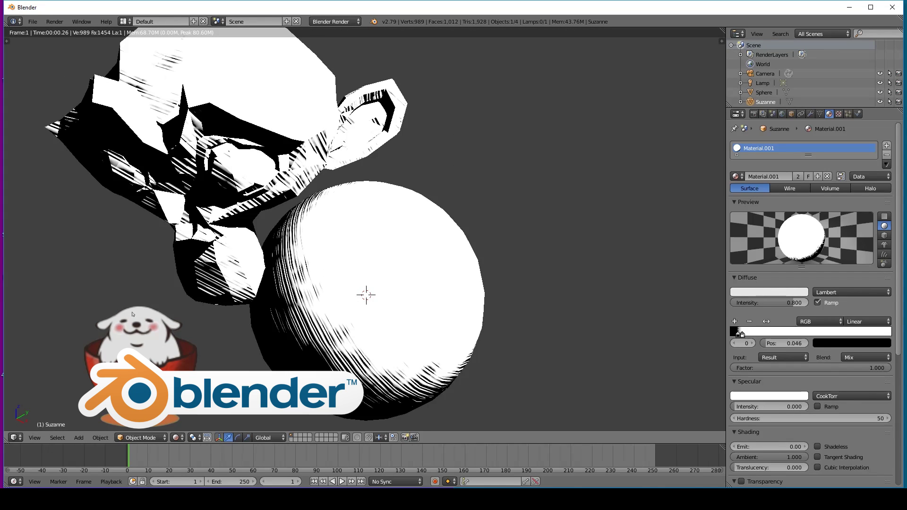
scroll(123, 301, "down", 3)
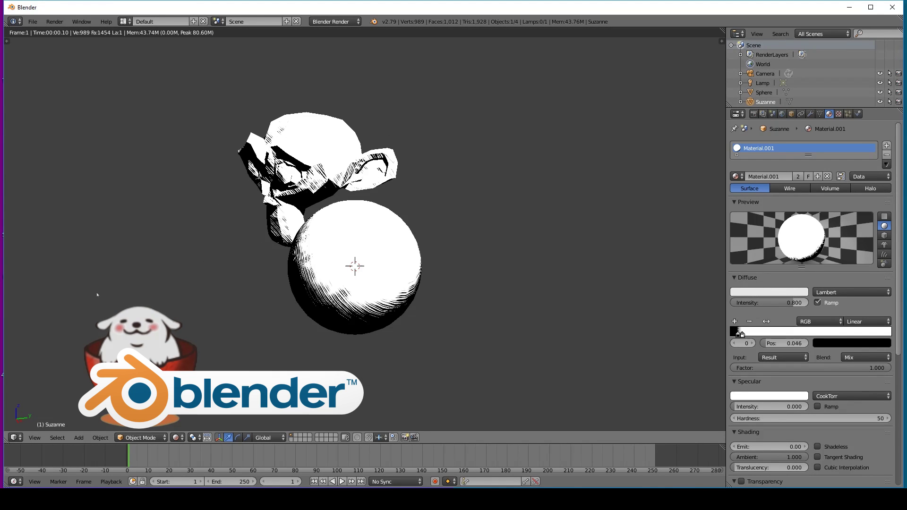
middle_click_drag(105, 298, 100, 320)
scroll(122, 303, "up", 2)
scroll(122, 301, "down", 2)
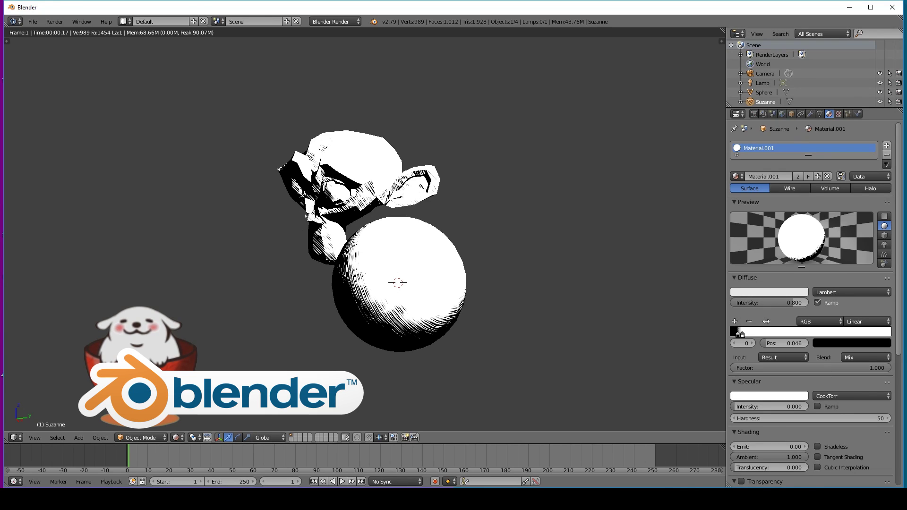
Move the lamp toward the monkey's face side and check the hatching in rendered shading.
right_click(139, 304)
key("g")
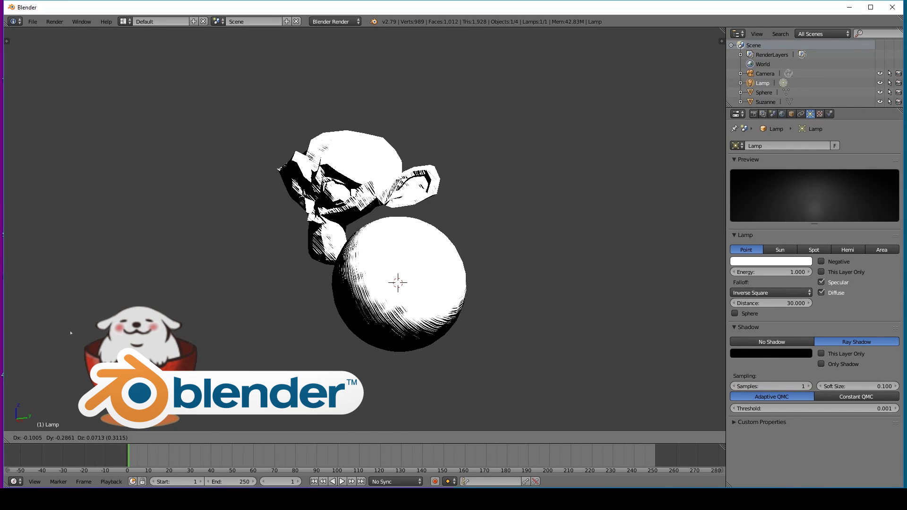
right_click(175, 318)
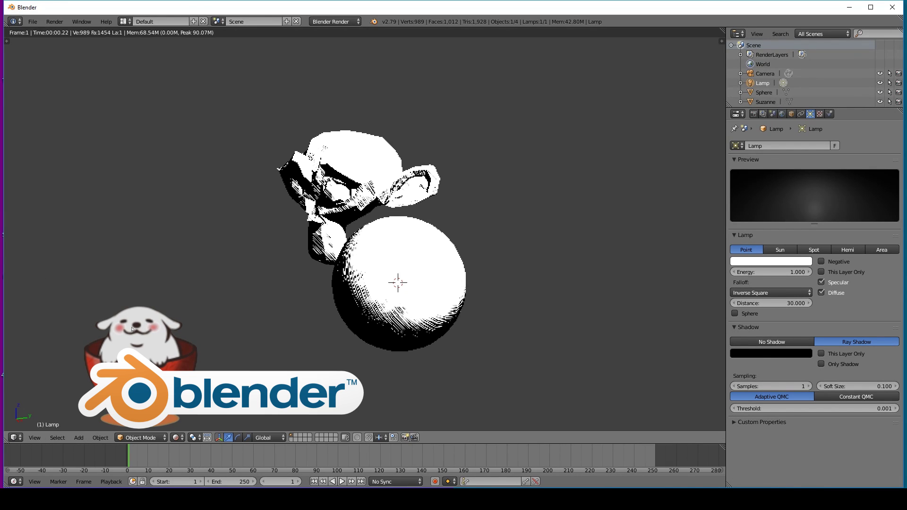
key("shift+z")
key("KP_0")
key("g")
left_click(52, 303)
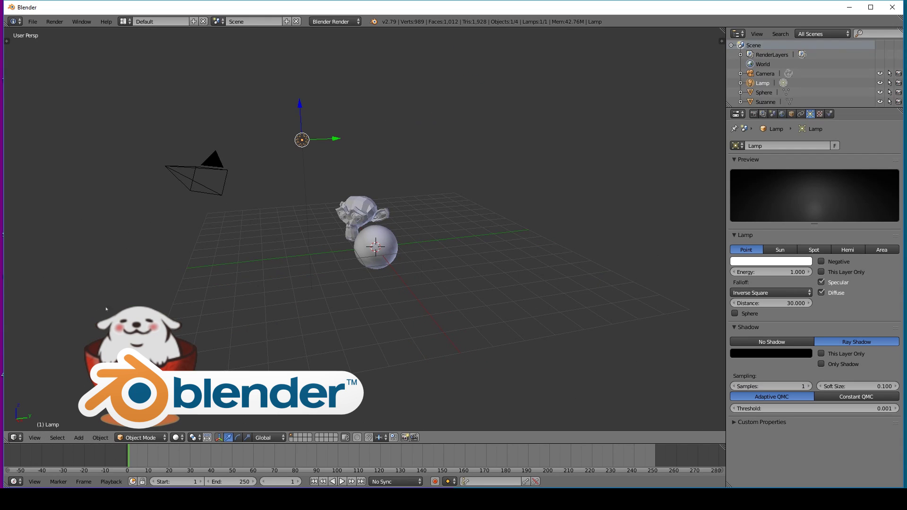
key("shift+z")
scroll(101, 320, "up", 5)
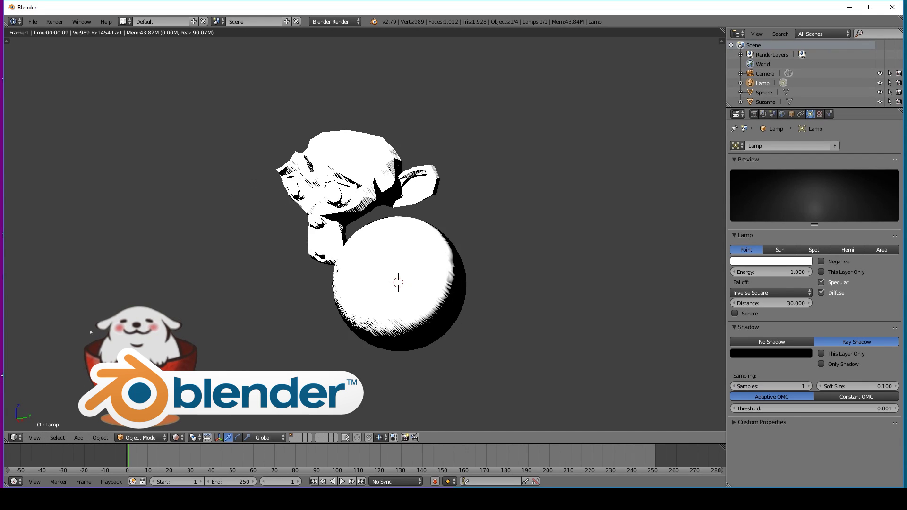
middle_click_drag(92, 334, 141, 334)
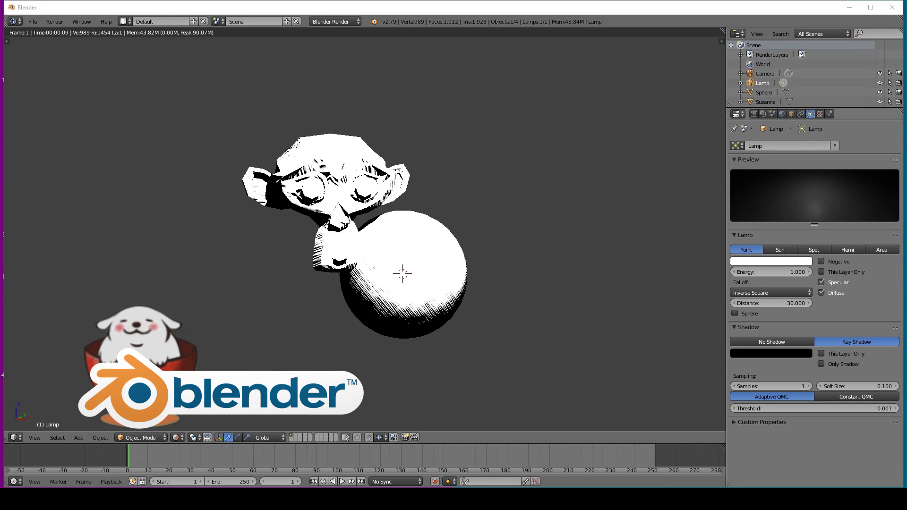
Reposition the lamp so the monkey's face and the sphere's near side fall into shadow, and return to rendered shading.
left_click(490, 316)
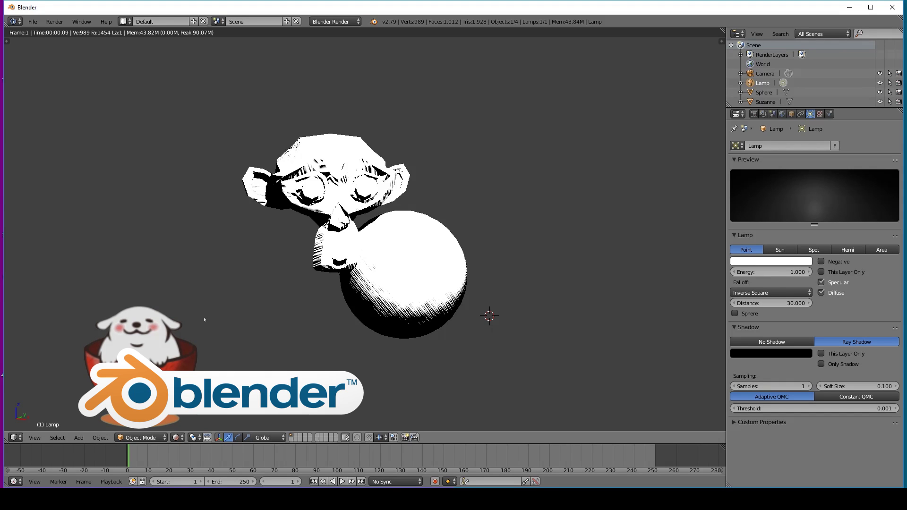
middle_click_drag(210, 328, 142, 316)
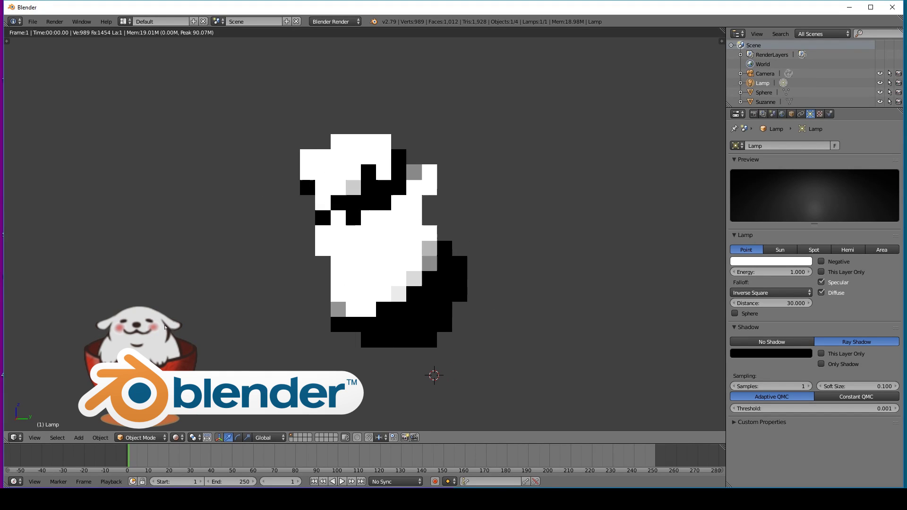
key("g")
left_click(229, 326)
key("shift+z")
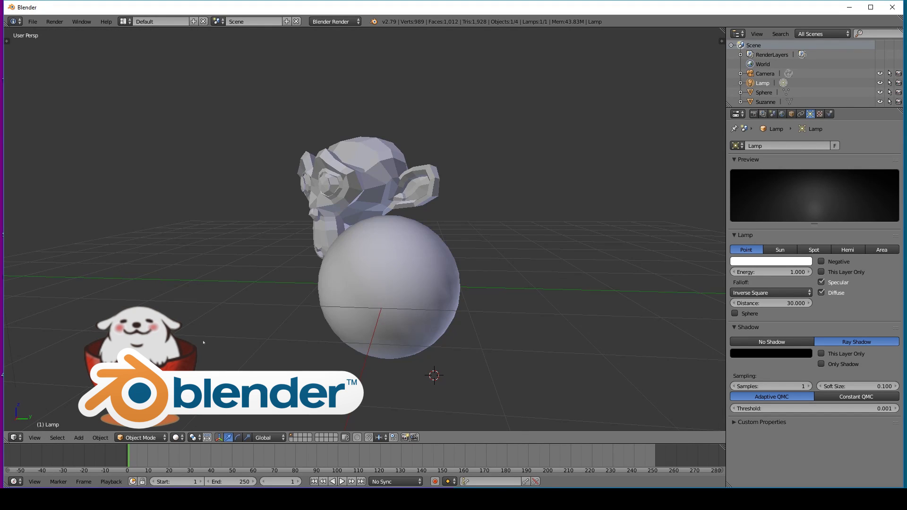
scroll(203, 340, "down", 6)
key("g")
key("Escape")
key("shift+z")
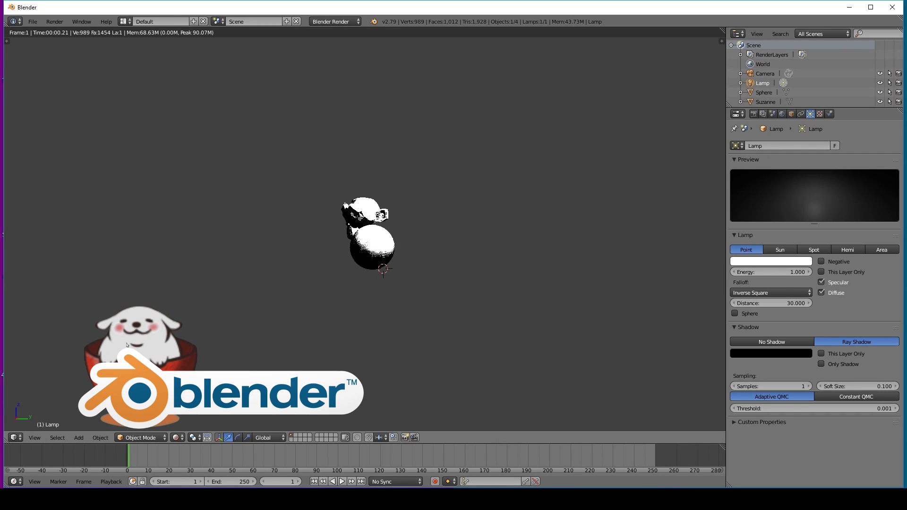
Inspect the hatching along the shadow edges of the monkey and the sphere under the new lighting.
scroll(176, 346, "up", 7)
middle_click_drag(152, 344, 123, 337)
scroll(152, 344, "up", 5)
scroll(142, 334, "down", 4)
scroll(157, 333, "down", 5)
scroll(124, 337, "up", 2)
middle_click_drag(182, 327, 130, 329, "shift")
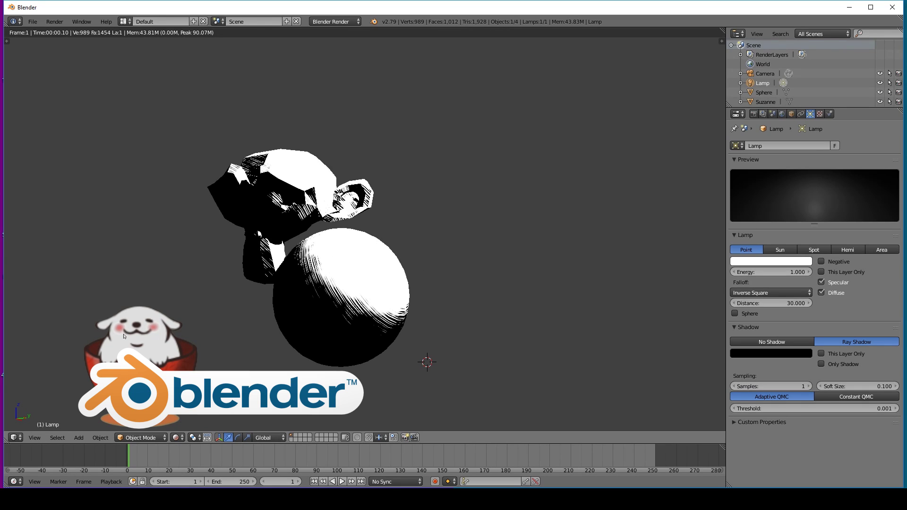
Render the scene as a still image from the camera and inspect the hatching in the result.
key("shift+z")
key("F12")
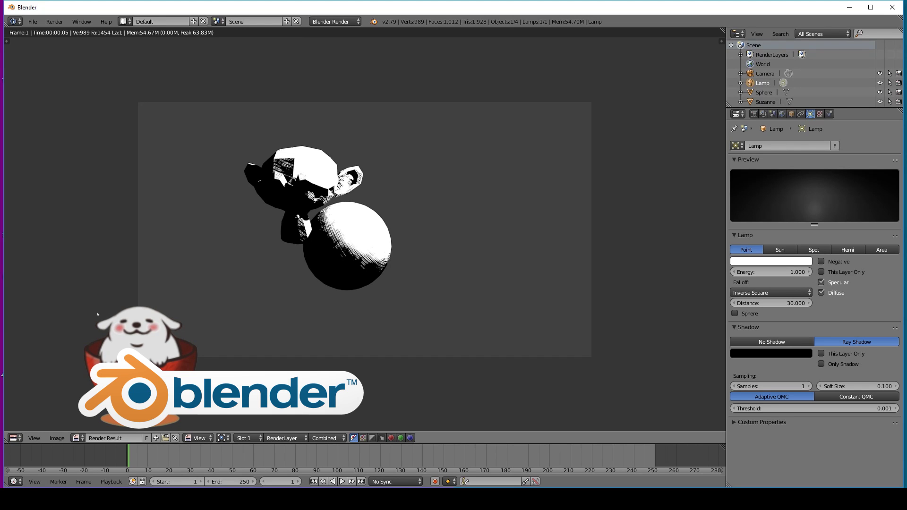
scroll(76, 297, "up", 3)
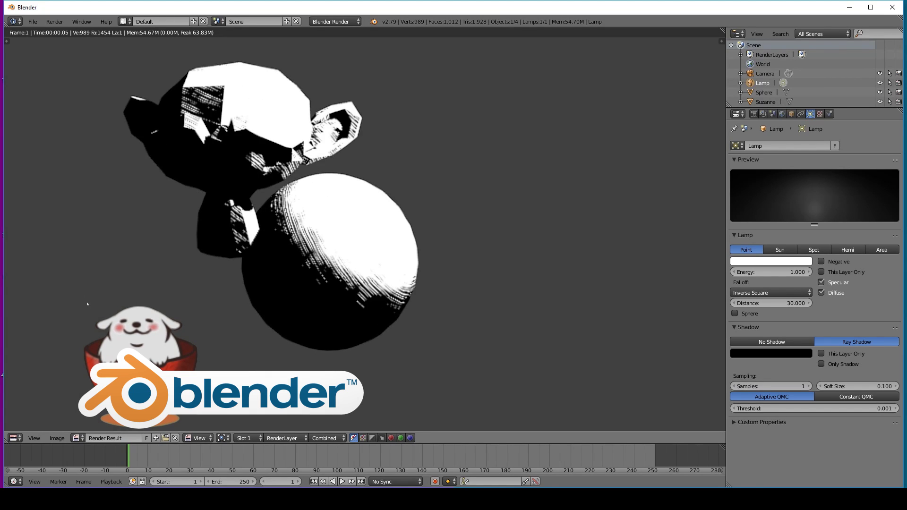
scroll(86, 312, "down", 2)
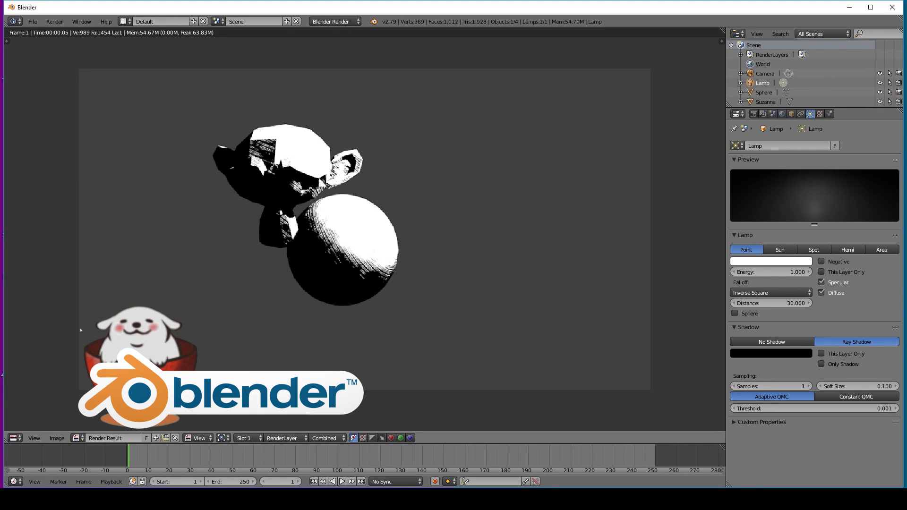